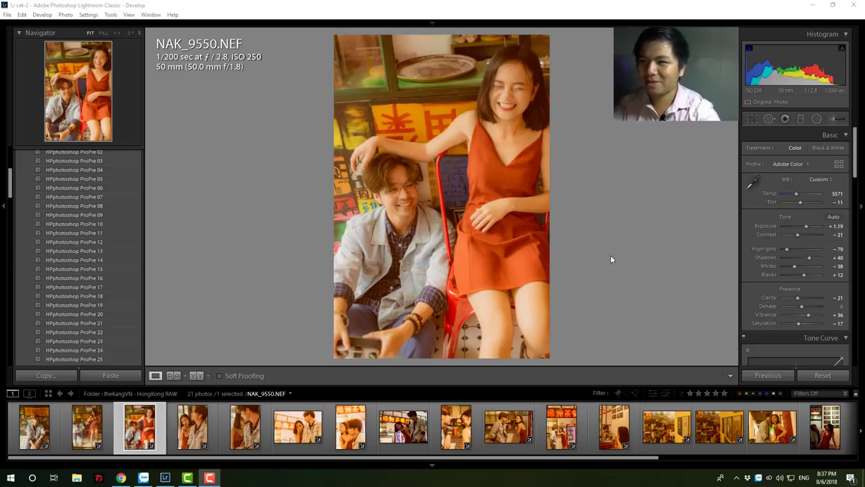
Step: Show the couple photo NAK_9550 in Before & After side-by-side view
key("y")
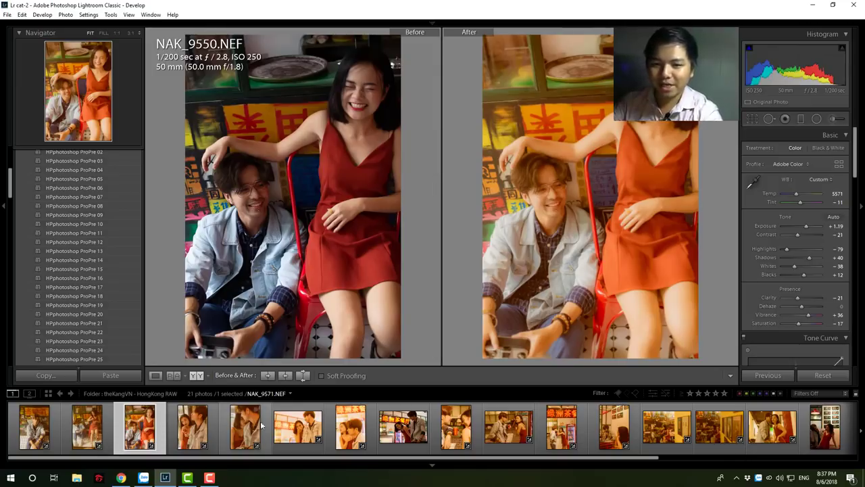
right_click(140, 443)
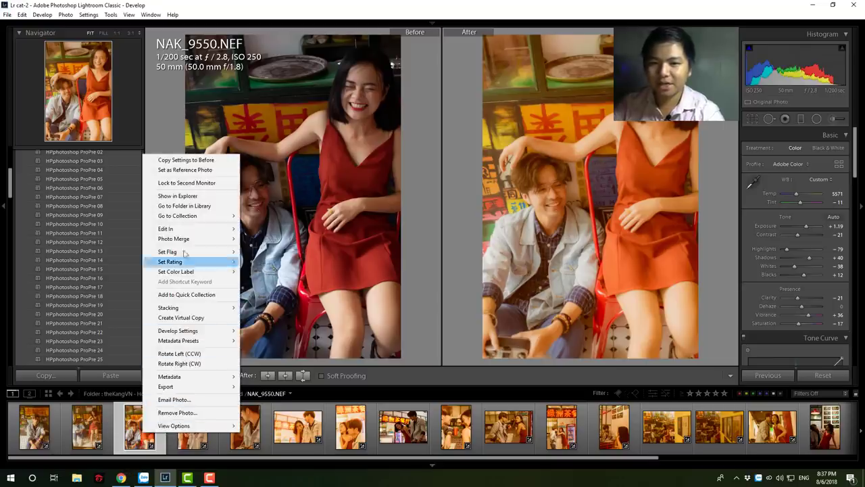
left_click(177, 197)
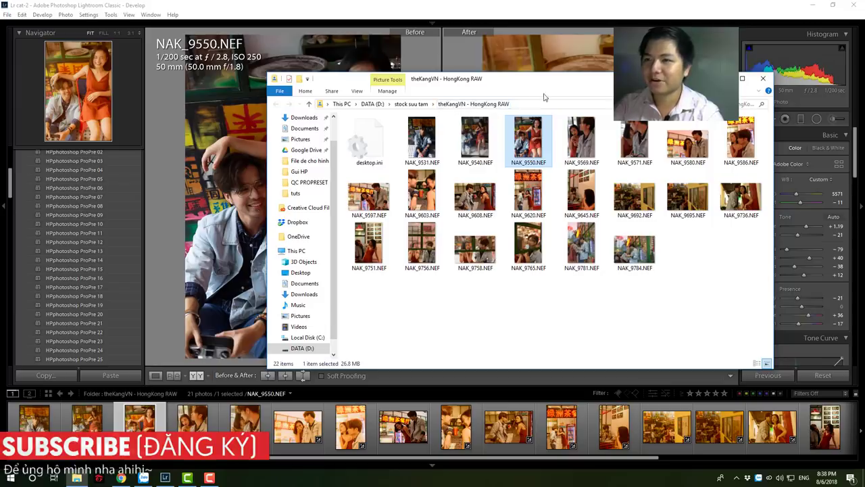
left_click_drag(574, 88, 552, 90)
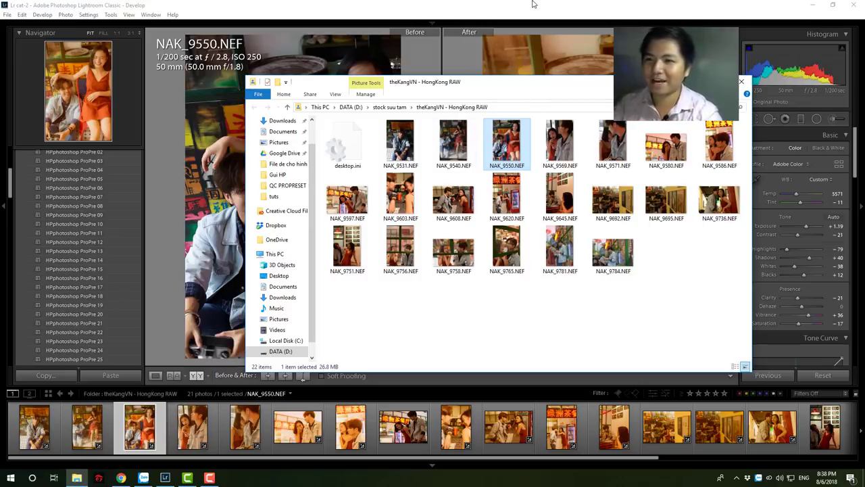
left_click(473, 60)
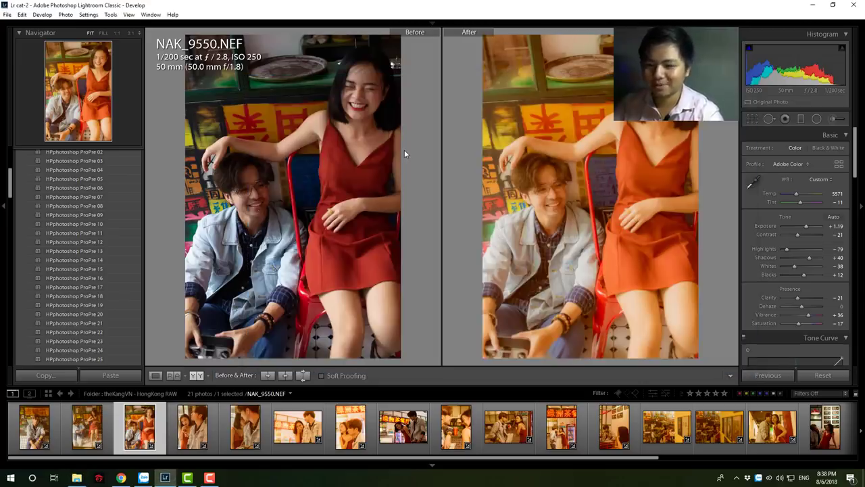
Step: Return to single Loupe view of NAK_9550 and zoom in to inspect detail
key("y")
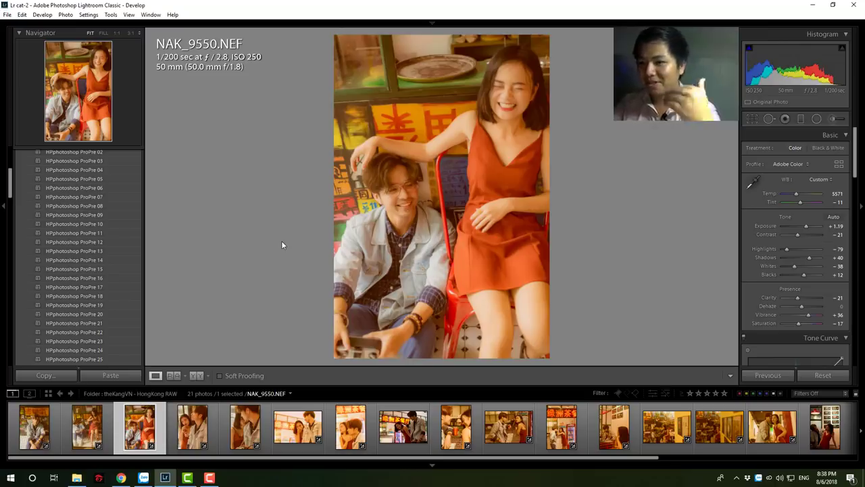
left_click_drag(393, 169, 421, 181)
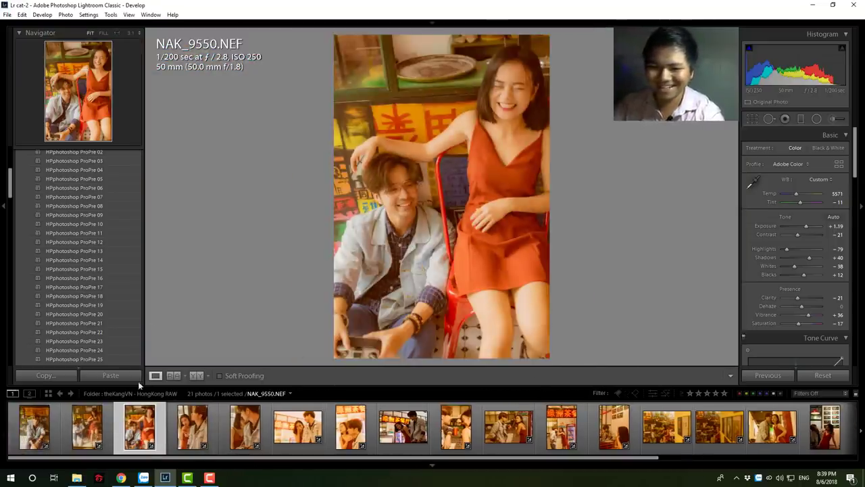
Step: Toggle the couple photo NAK_9550 between its original and warm-edited versions
left_click(185, 441)
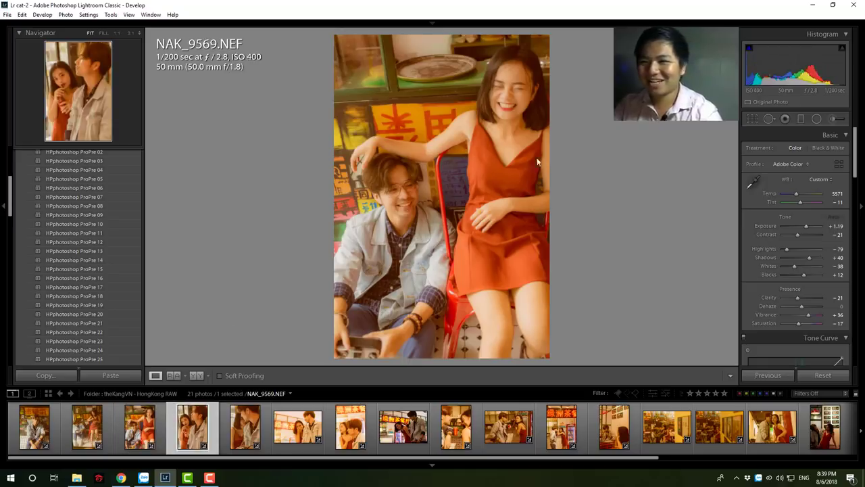
key("Left")
key("y")
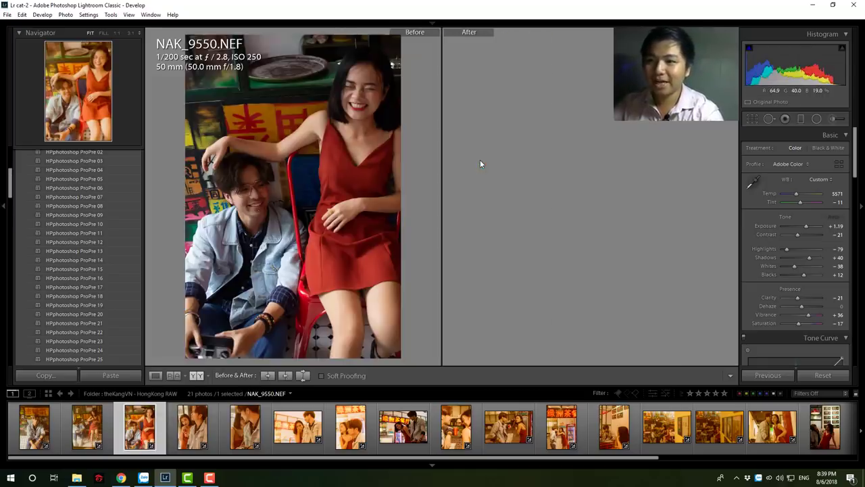
key("backslash")
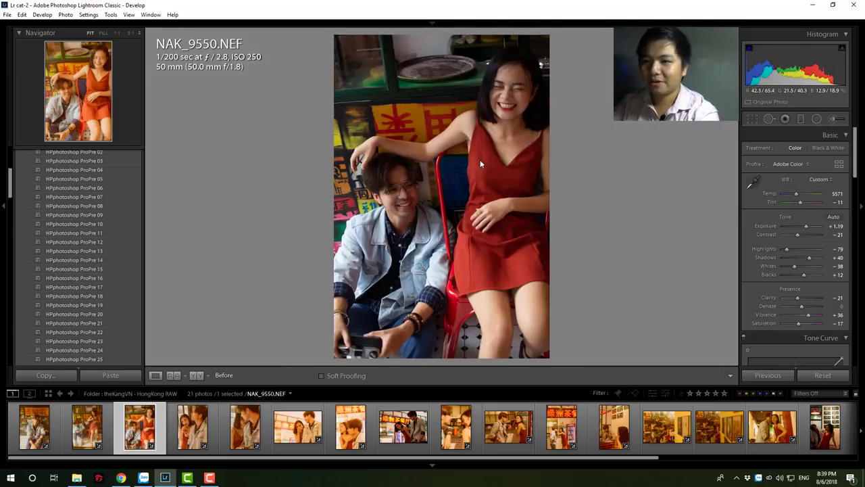
key("backslash")
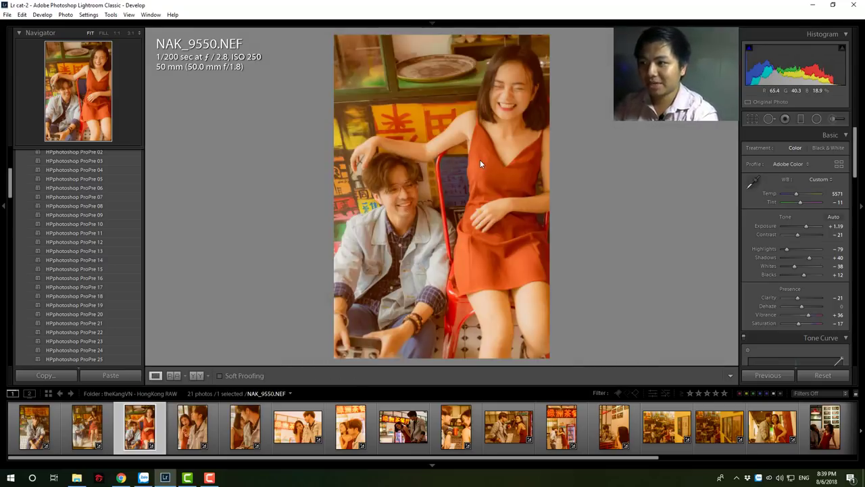
Step: Select fifteen filmstrip photos starting at NAK_9531 and reset their develop settings
left_click(34, 426)
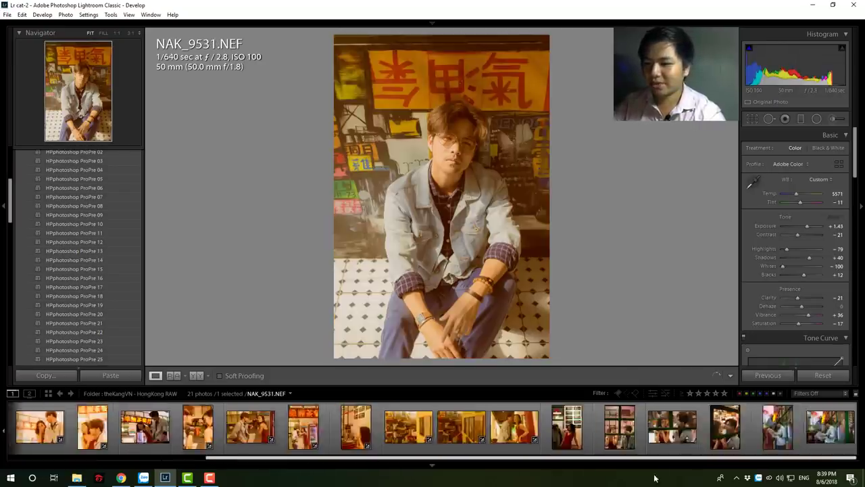
left_click_drag(234, 458, 433, 458)
left_click(513, 426, "shift")
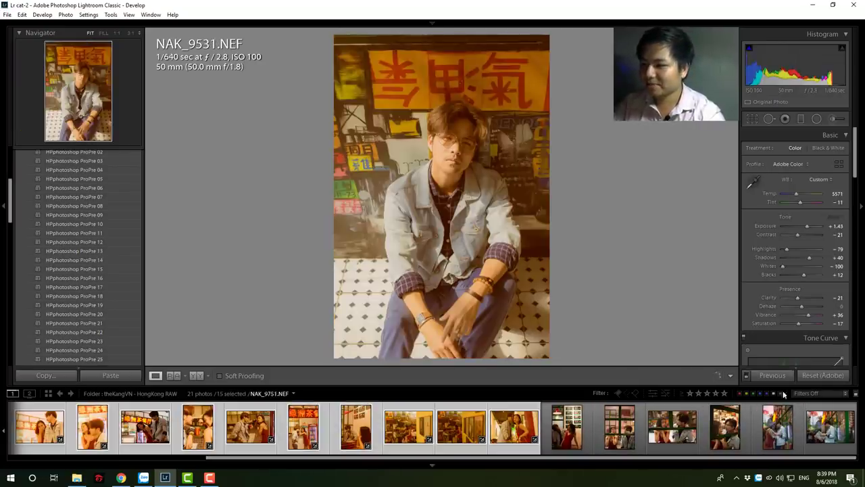
left_click(825, 376)
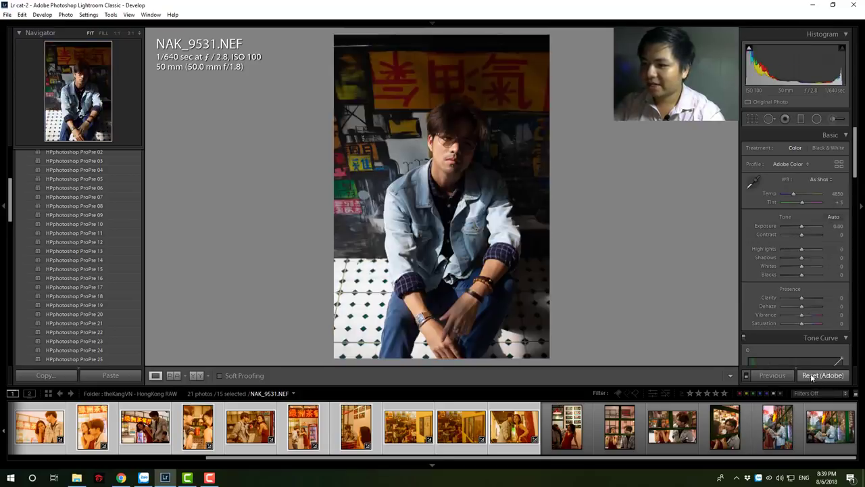
Step: Check the reset results on NAK_9751, then reopen the couple photo NAK_9550
left_click_drag(444, 458, 246, 458)
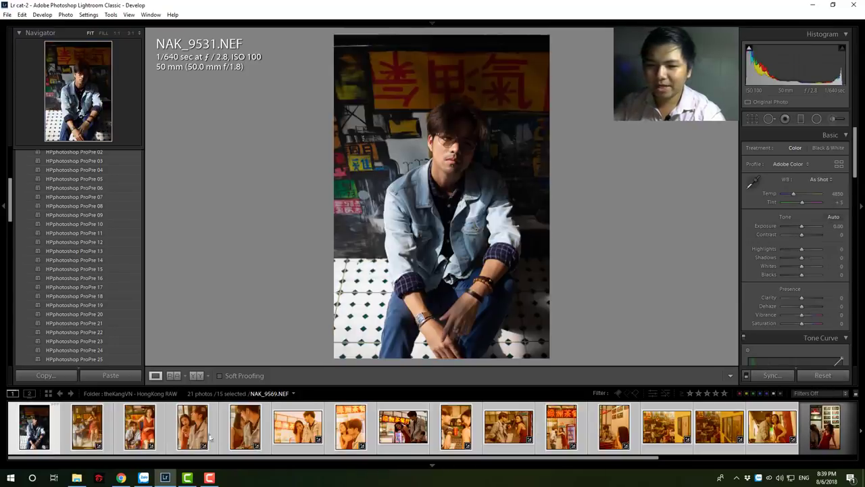
left_click(139, 443)
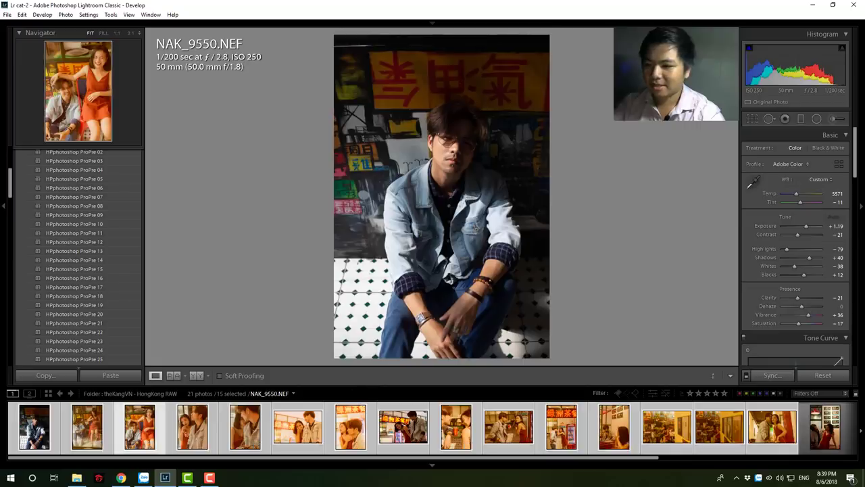
left_click(818, 445)
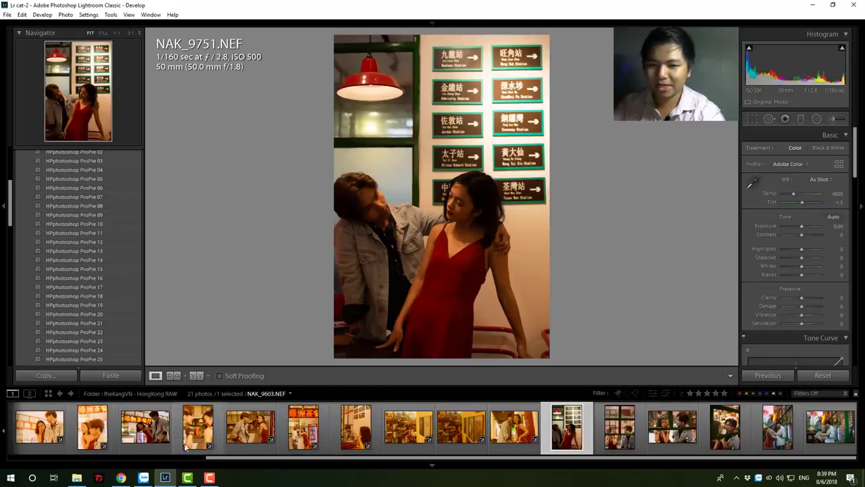
left_click_drag(322, 460, 124, 460)
left_click(139, 427)
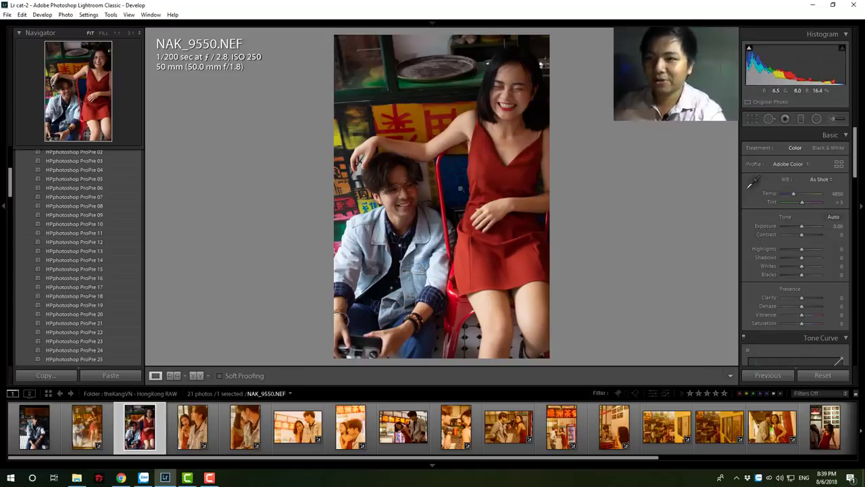
Step: In Chrome's TVB image results, preview the gun-couple, wedding and wuxia drama stills
left_click(120, 477)
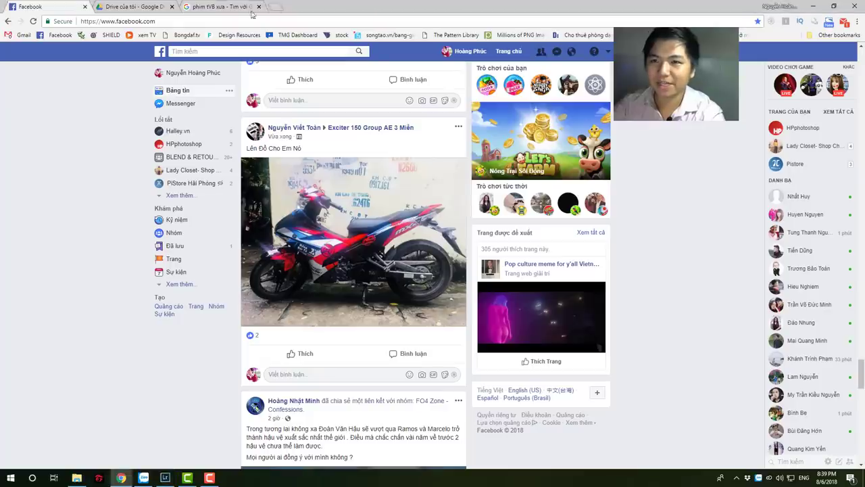
left_click(224, 6)
scroll(472, 236, "up", 2)
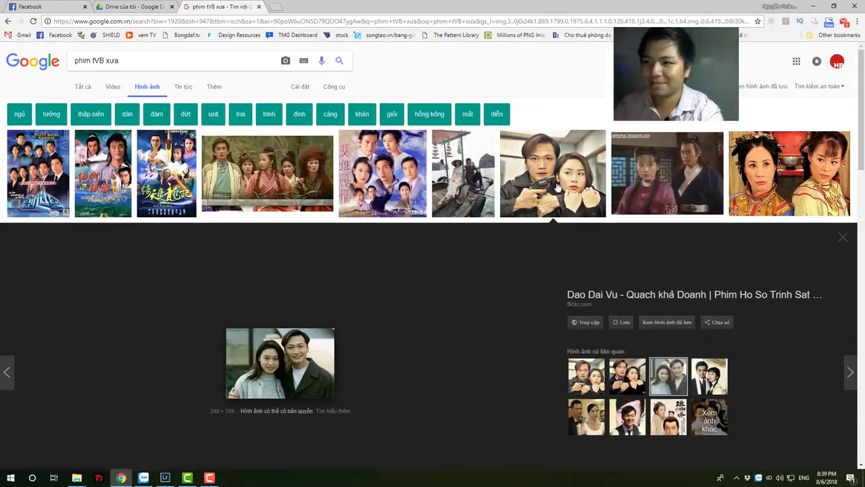
key("Escape")
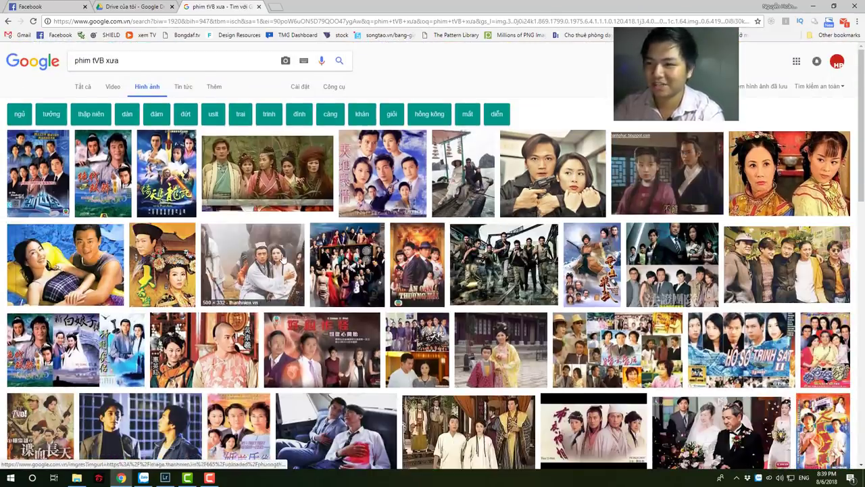
left_click(560, 177)
left_click(587, 321)
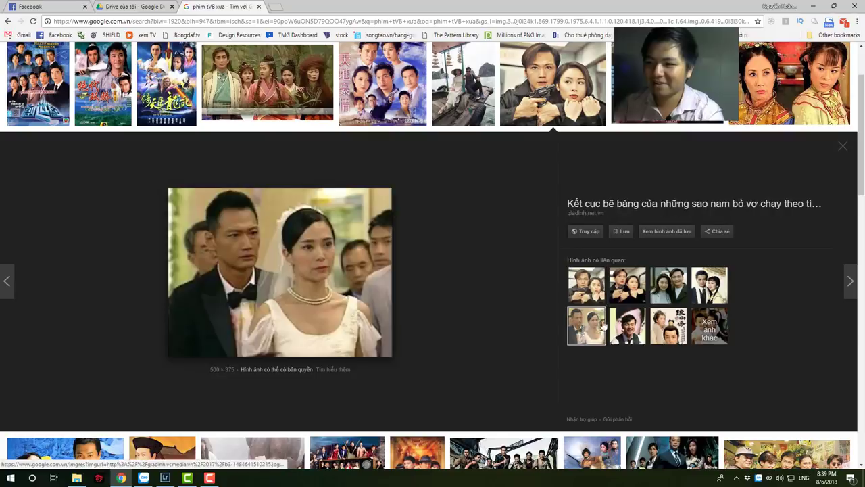
left_click(270, 91)
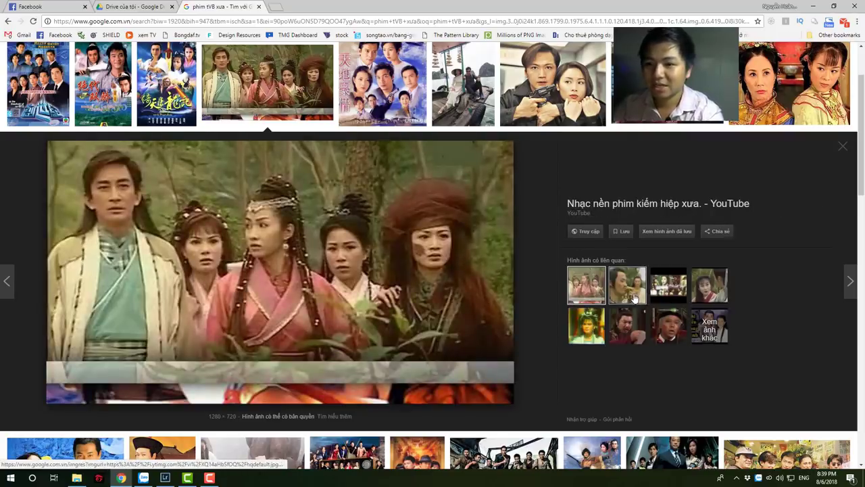
left_click(634, 298)
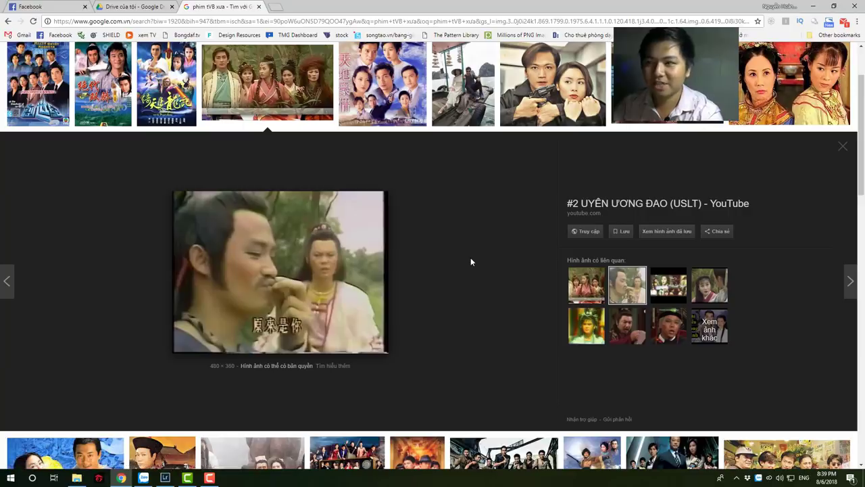
Step: Browse more TVB stills, including the martial-arts, white-clad couple and Uyên Ương Đao images
key("Right")
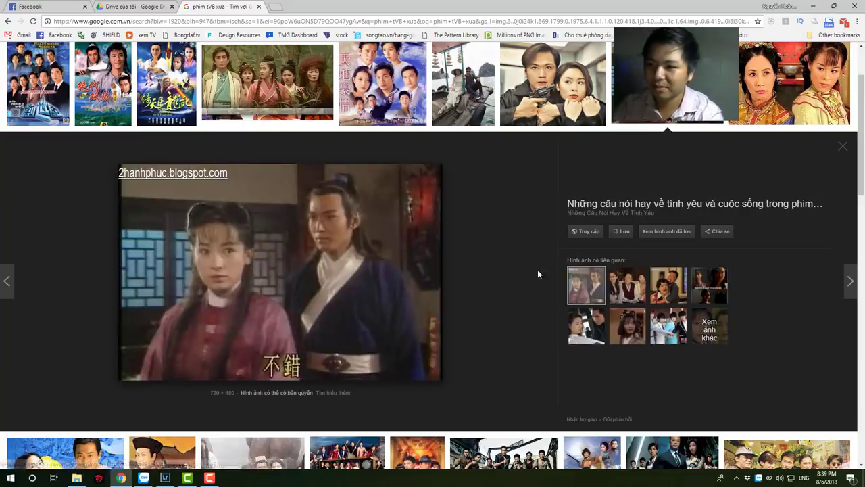
scroll(449, 289, "down", 5)
left_click(251, 172)
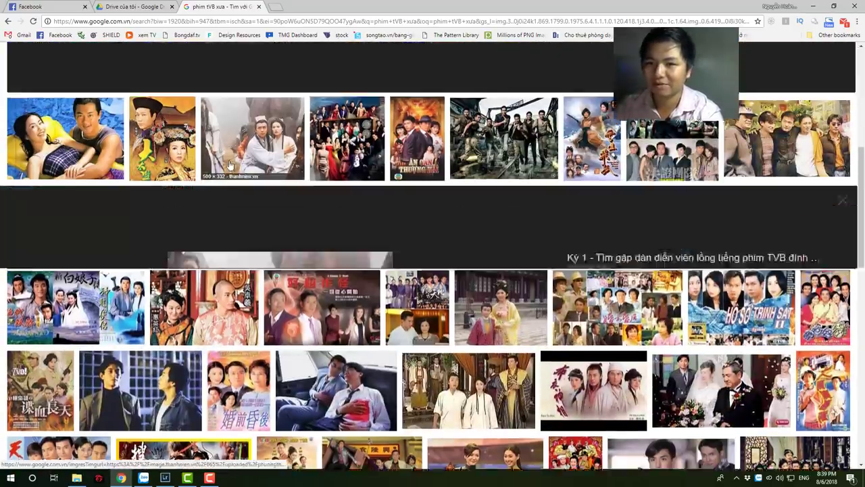
left_click(627, 325)
left_click(586, 326)
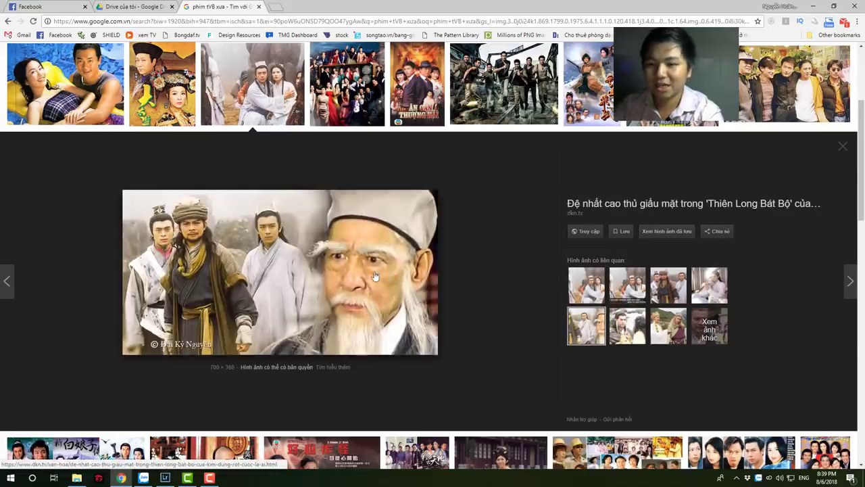
scroll(433, 270, "up", 3)
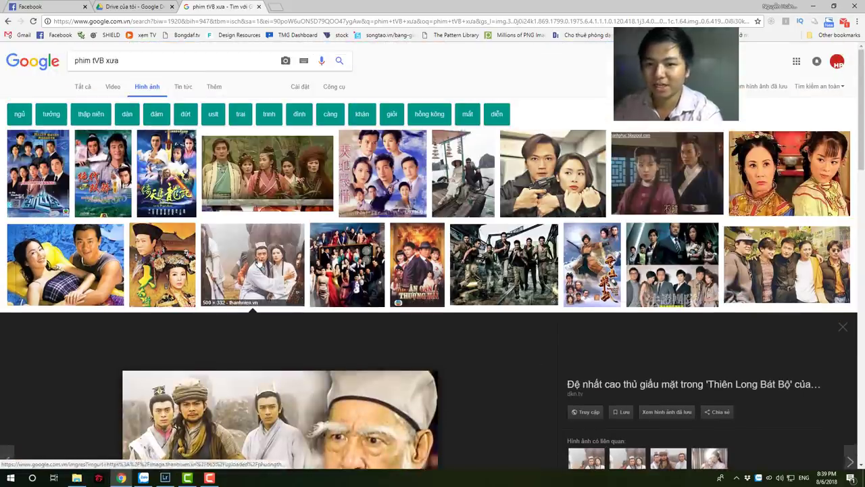
left_click(284, 260)
left_click(244, 251)
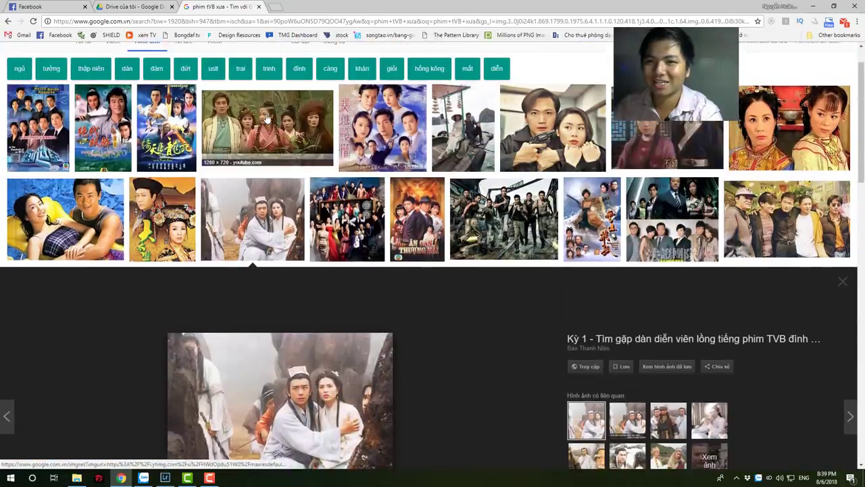
left_click(267, 119)
left_click(713, 290)
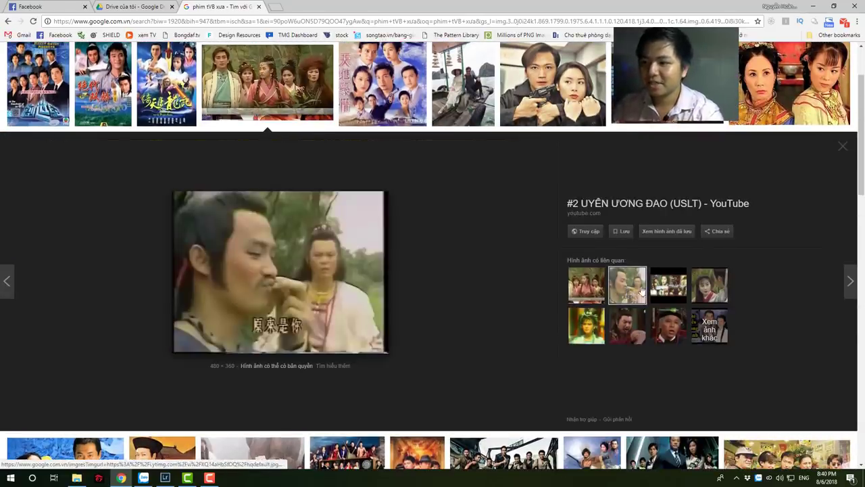
left_click(717, 291)
left_click(588, 293)
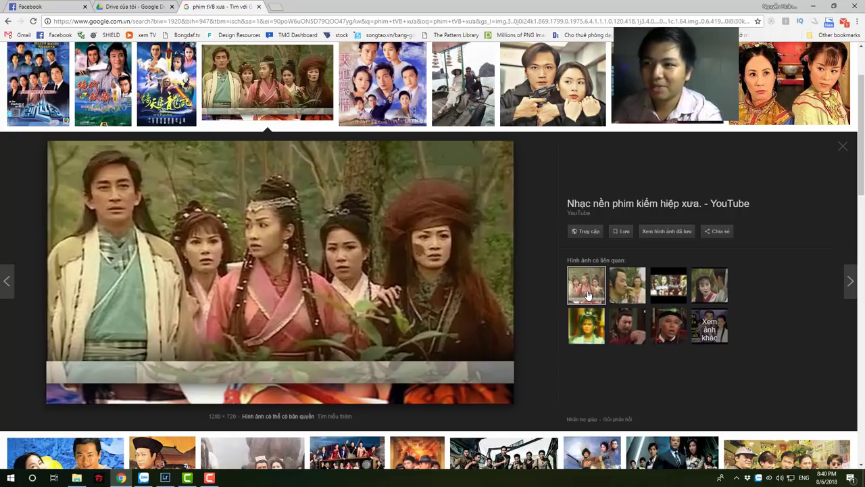
Step: Preview the gun-pointing couple still and its related couple and wedding photos
left_click(539, 68)
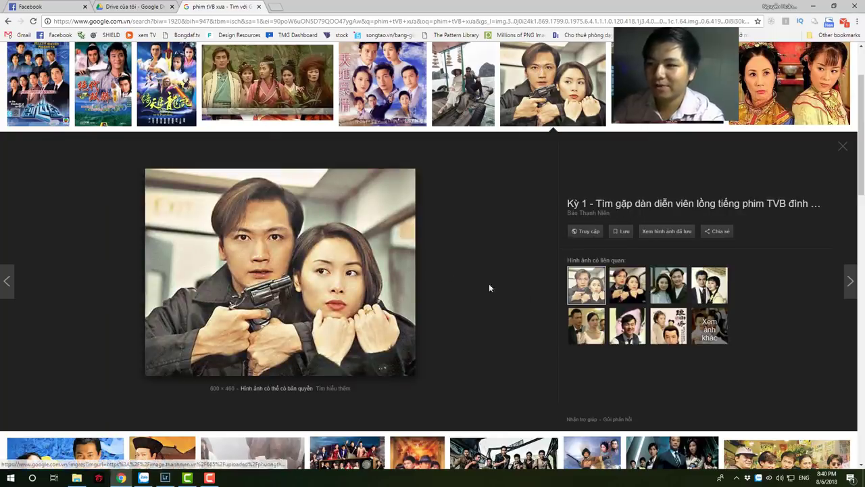
left_click(598, 331)
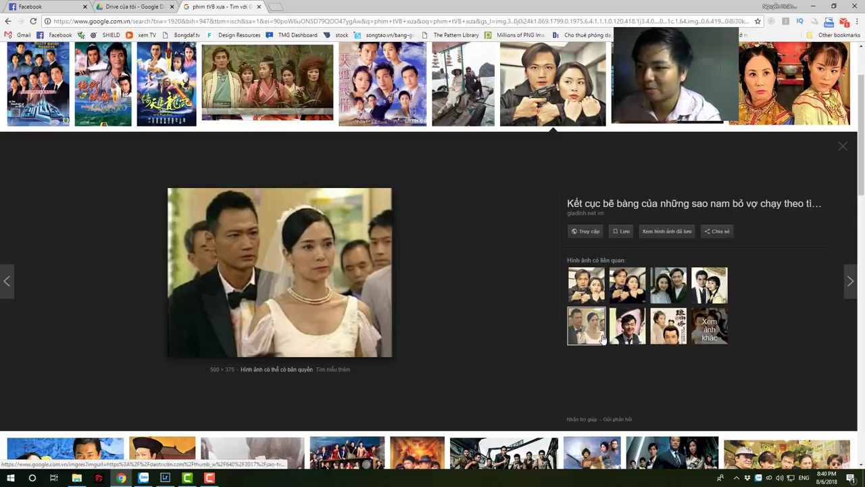
left_click(626, 330)
left_click(670, 336)
left_click(670, 296)
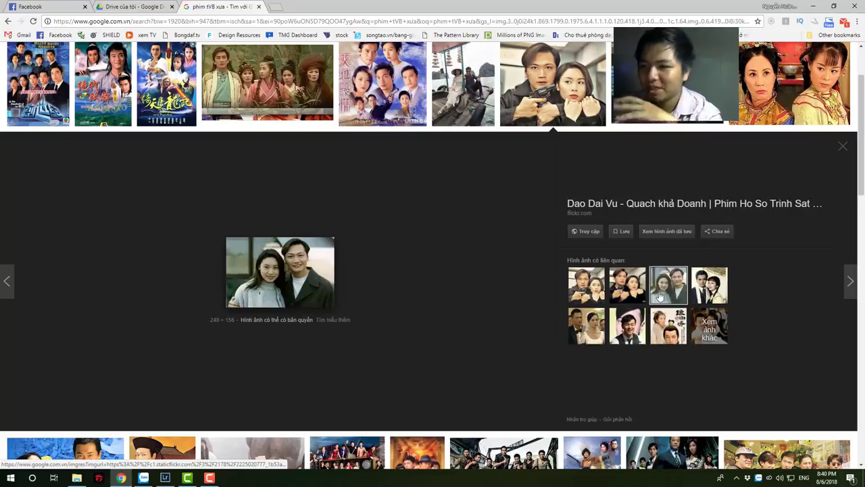
left_click(710, 285)
left_click(639, 292)
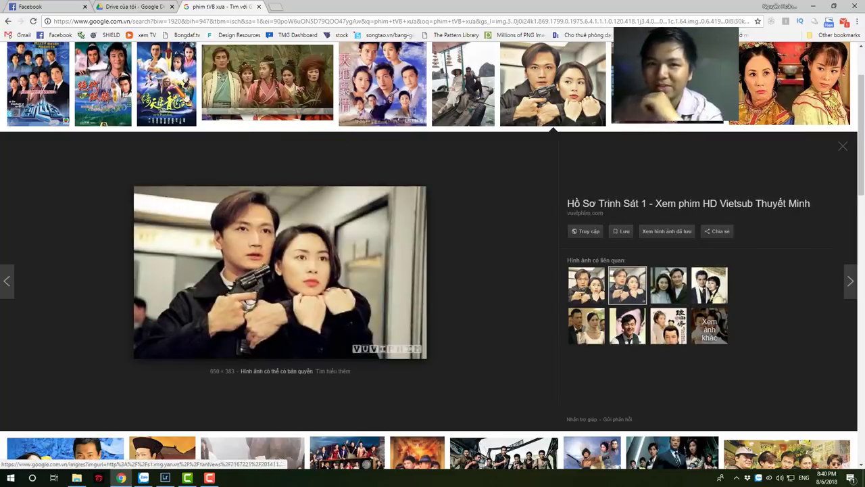
Step: Preview the costume couple stills, scroll the results, then return to Lightroom
left_click(268, 85)
left_click(379, 88)
left_click(676, 88)
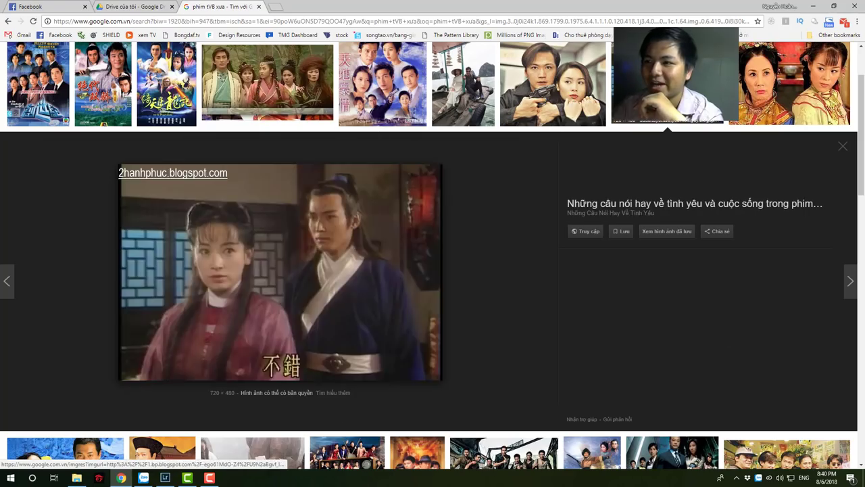
left_click(791, 88)
scroll(490, 287, "down", 5)
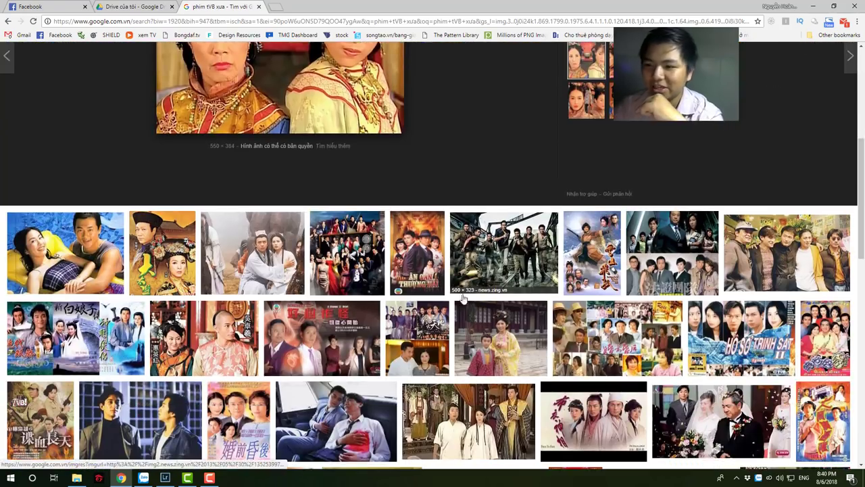
scroll(382, 283, "down", 5)
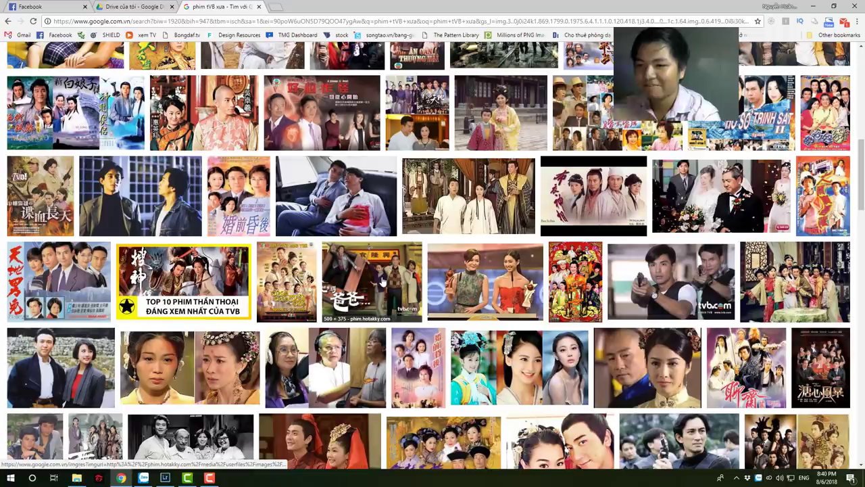
key("alt+Tab")
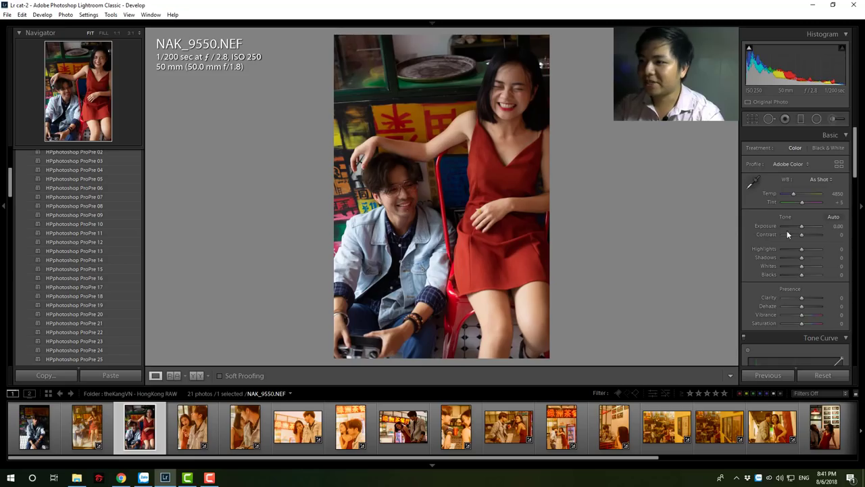
Step: Set Basic tone to Exposure +0.83, Contrast −33, Highlights −100, Shadows −33, Blacks −19
scroll(855, 180, "down", 1)
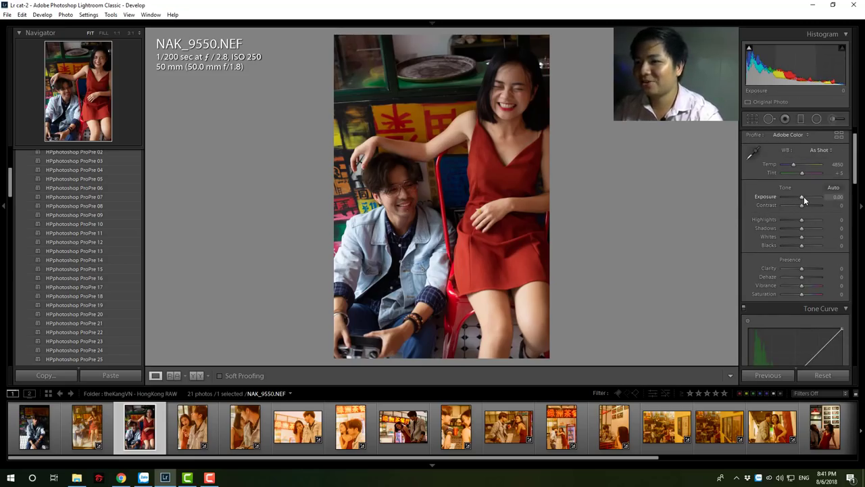
left_click_drag(802, 197, 809, 200)
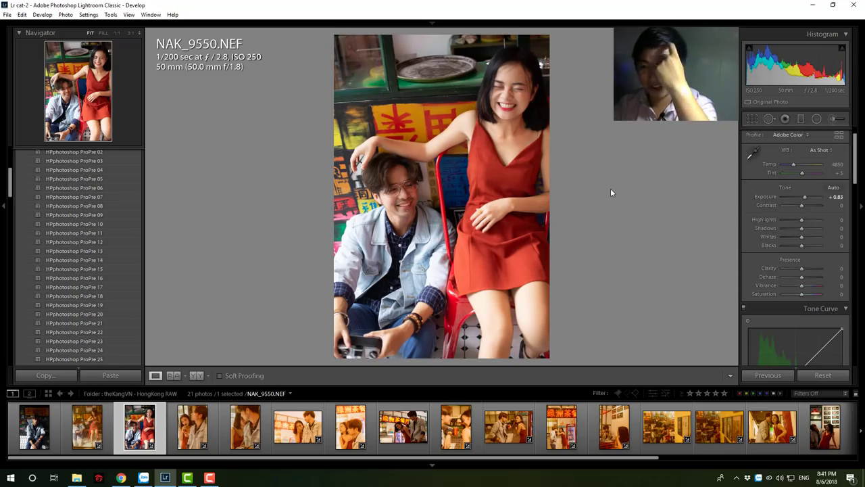
left_click(795, 205)
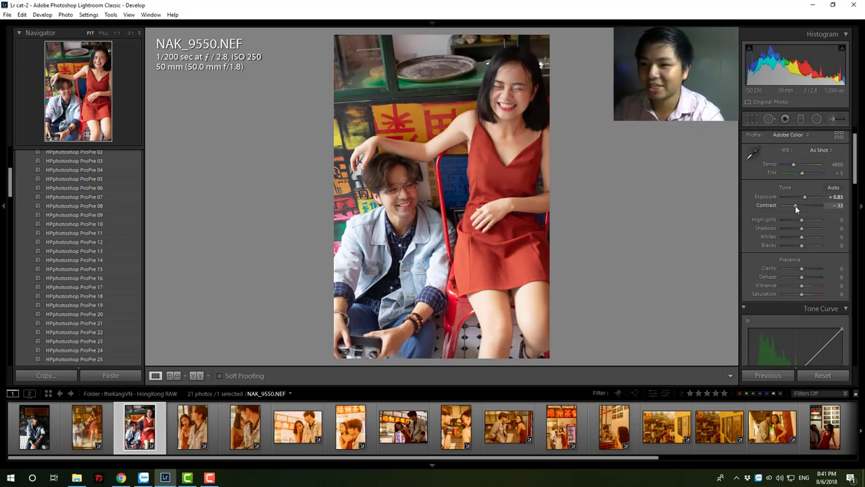
left_click_drag(795, 220, 778, 223)
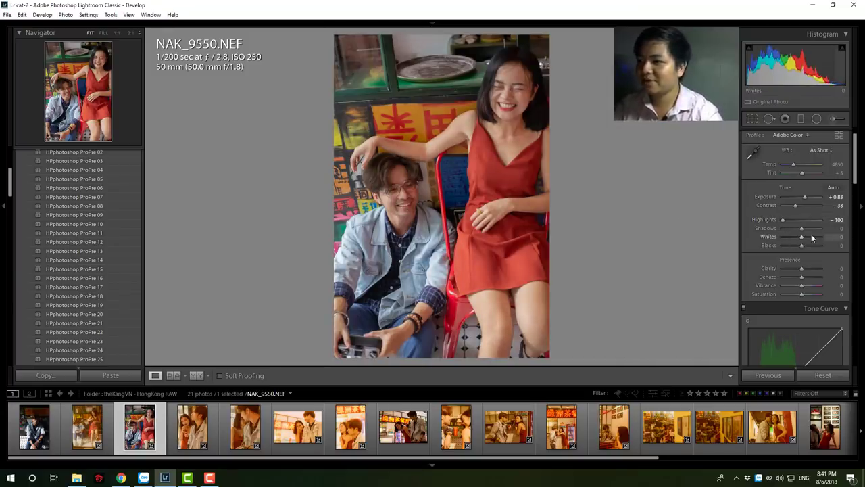
left_click_drag(806, 230, 808, 230)
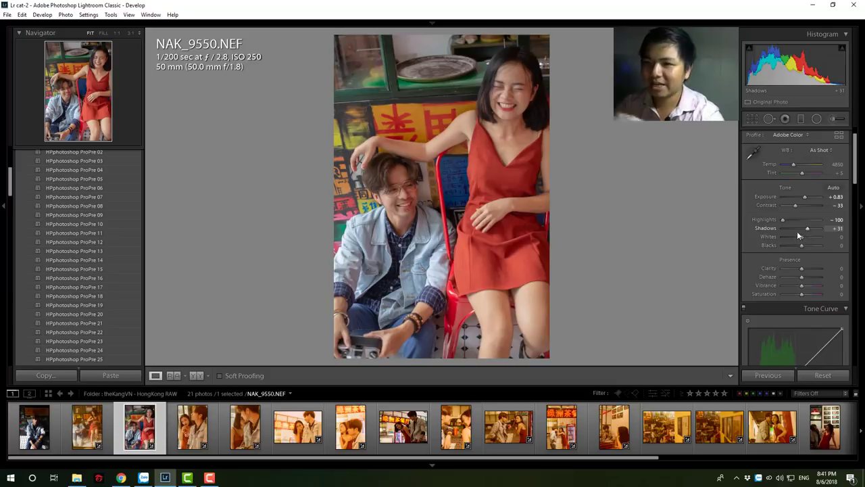
left_click_drag(799, 235, 796, 236)
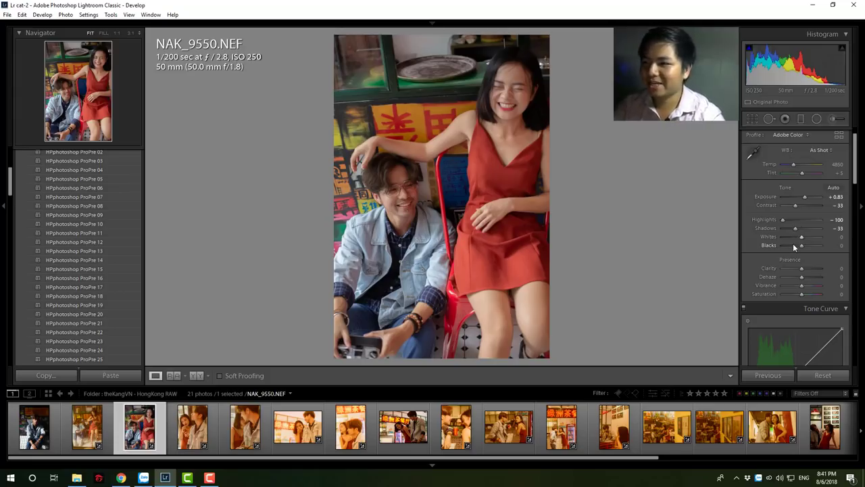
left_click_drag(793, 245, 798, 246)
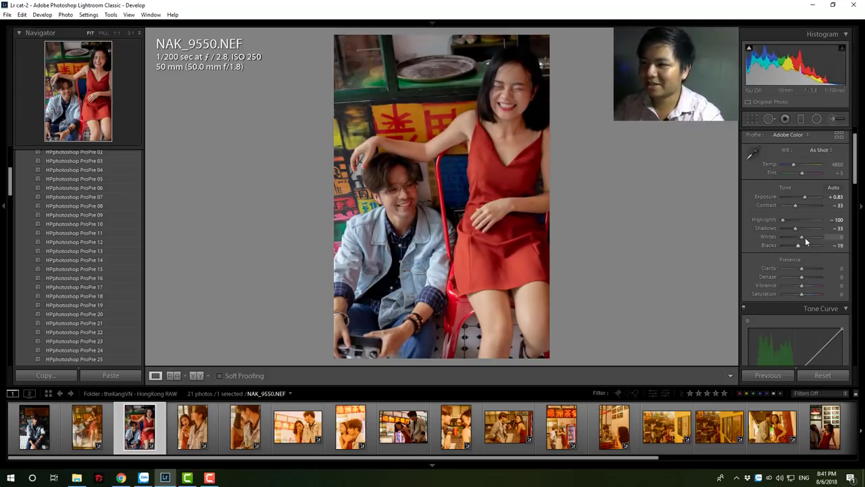
Step: Set Presence to Vibrance +38, Saturation −14 and Clarity −26
left_click_drag(802, 285, 808, 287)
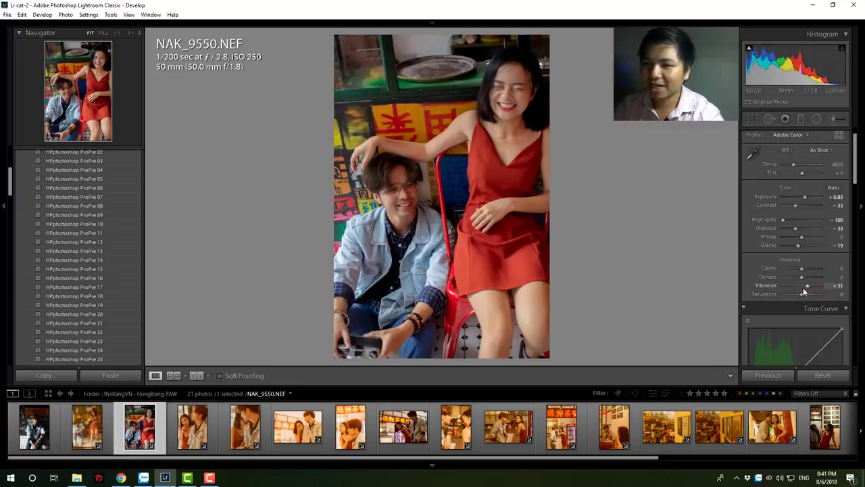
left_click_drag(802, 293, 800, 297)
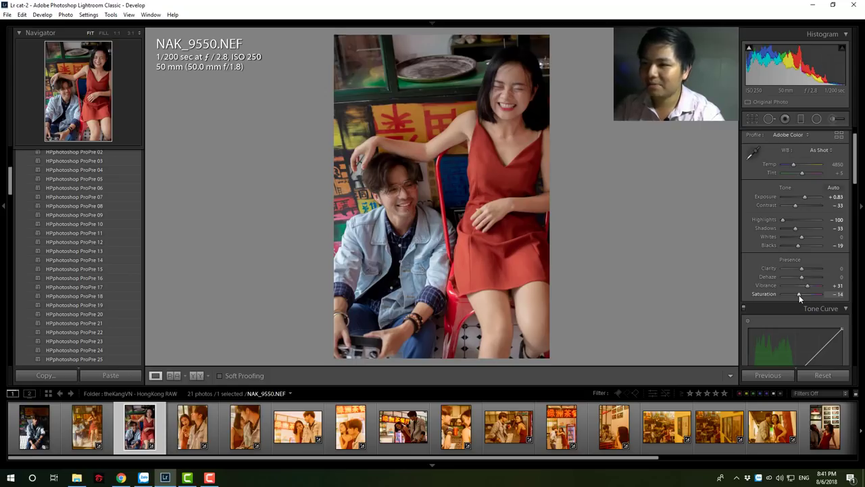
left_click_drag(809, 291, 810, 291)
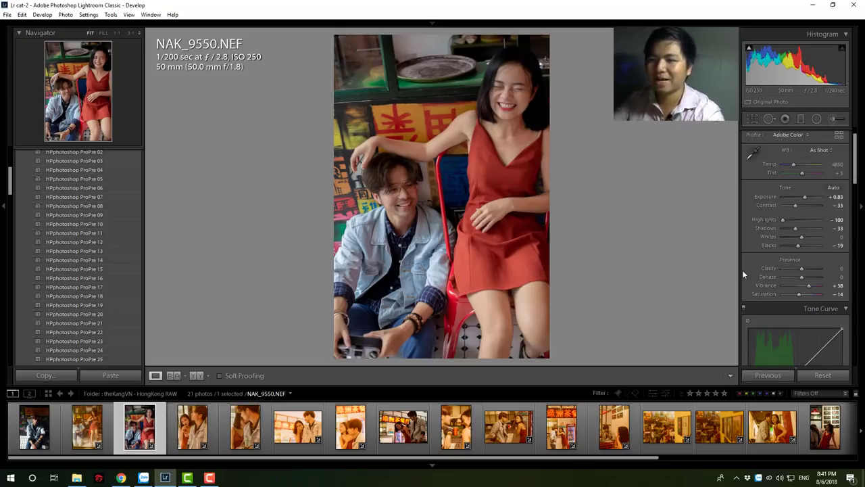
left_click(797, 270)
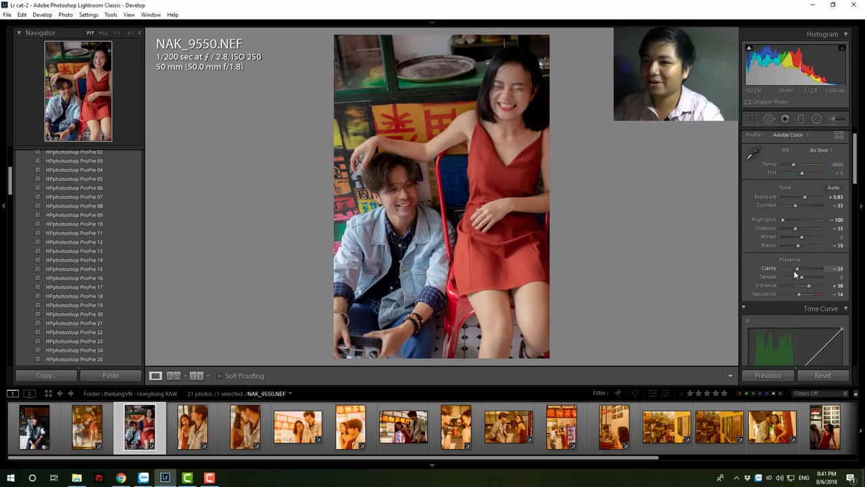
left_click_drag(795, 271, 796, 274)
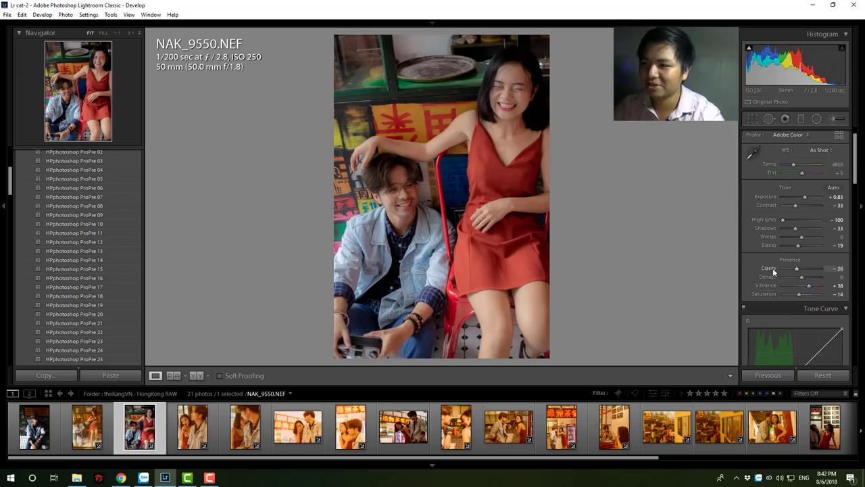
scroll(747, 265, "down", 5)
Step: Set the Tone Curve channel to RGB, Sharpening Amount 18 and Luminance noise reduction 27
left_click(813, 308)
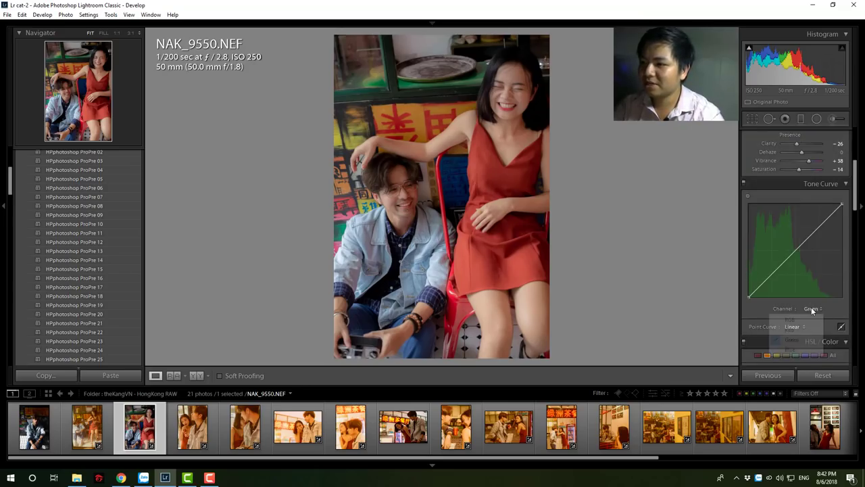
left_click(791, 330)
scroll(750, 311, "down", 5)
scroll(749, 309, "down", 4)
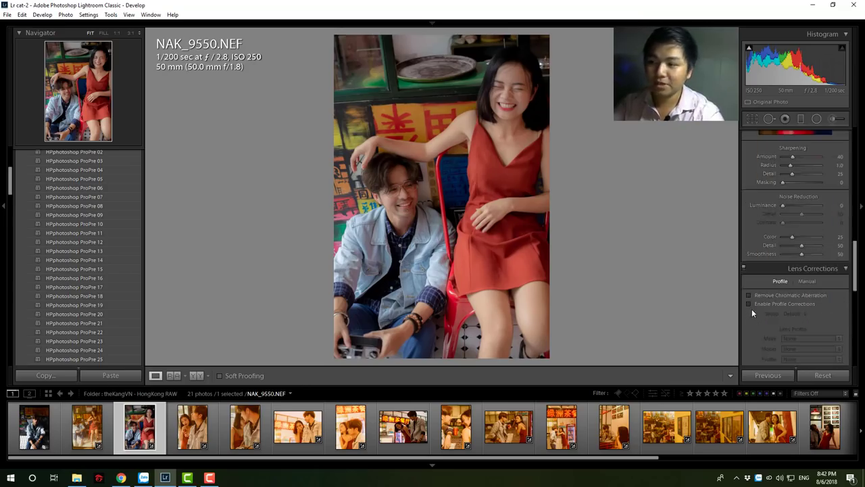
mouse_move(798, 221)
left_mouse_down()
mouse_move(777, 219)
mouse_move(787, 219)
left_mouse_up()
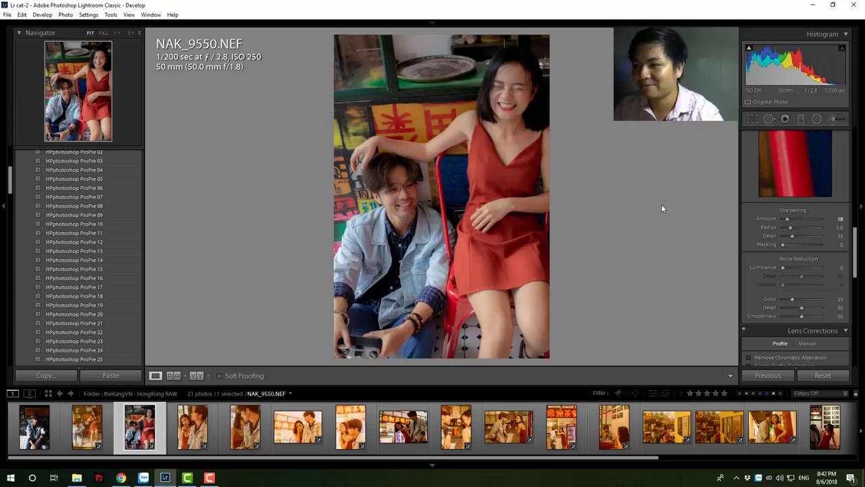
left_click_drag(784, 268, 793, 267)
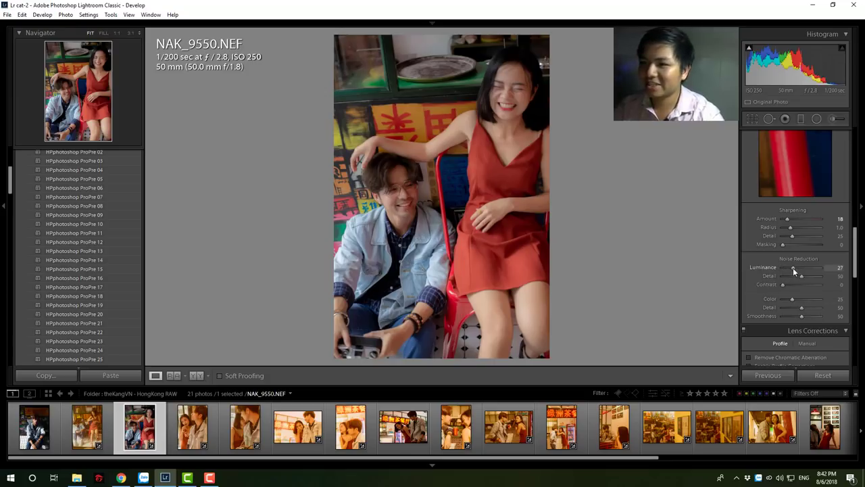
Step: Enable Profile Corrections in Lens Corrections to apply the Nikon lens profile
scroll(747, 294, "down", 3)
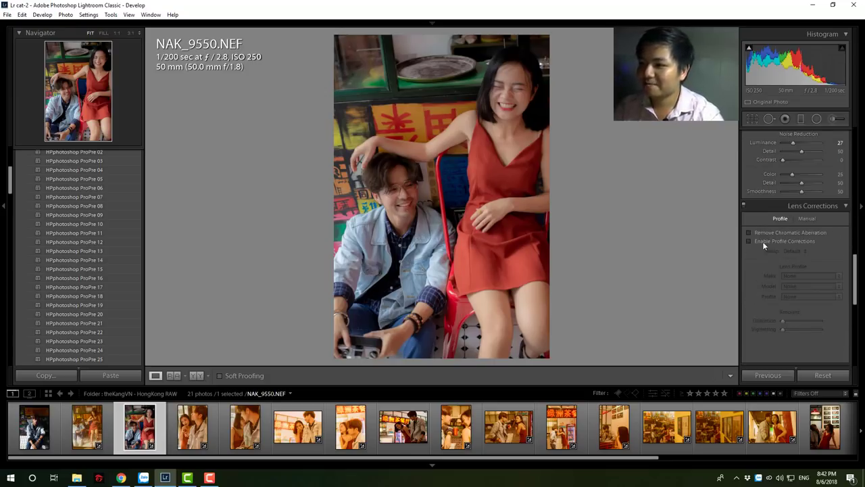
left_click(771, 242)
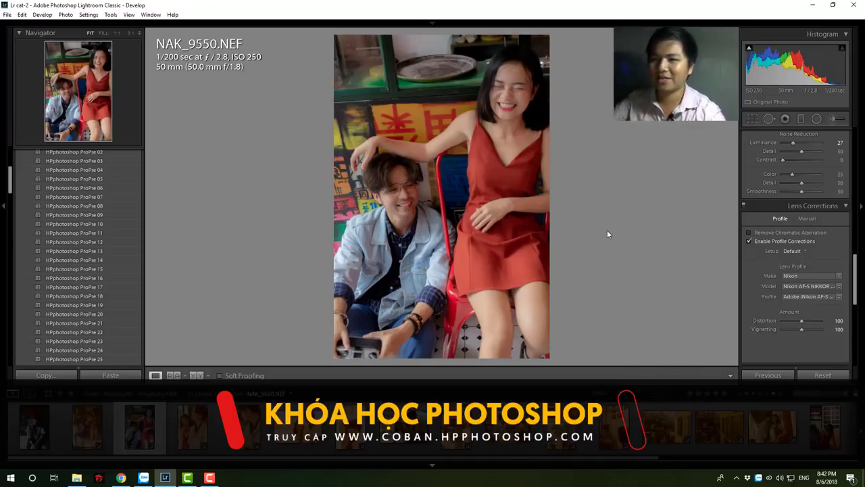
scroll(753, 269, "down", 3)
scroll(748, 271, "down", 2)
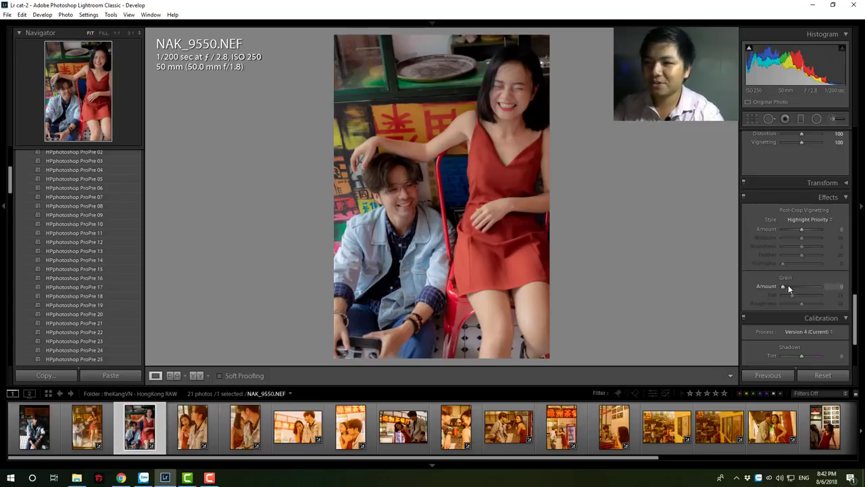
scroll(751, 294, "up", 2)
scroll(750, 295, "up", 3)
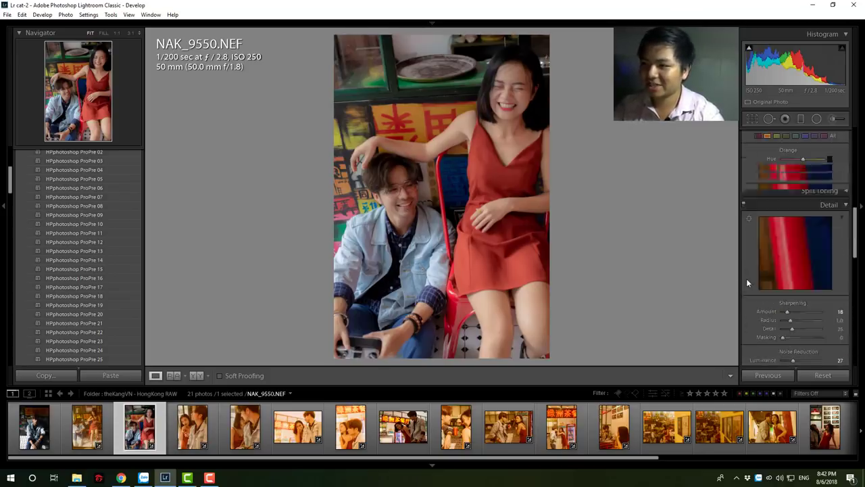
scroll(746, 279, "up", 2)
scroll(747, 278, "up", 2)
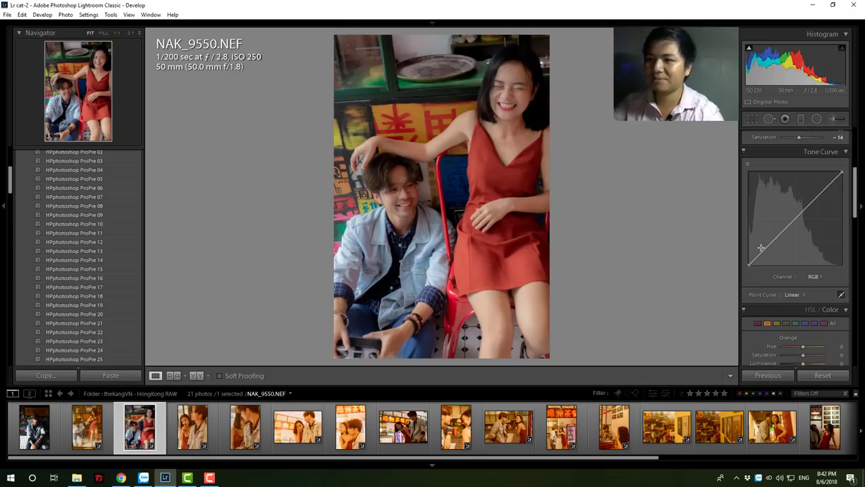
Step: Add a midpoint to the RGB point curve, lift the black point and lower whites to 92.4%
left_click(842, 294)
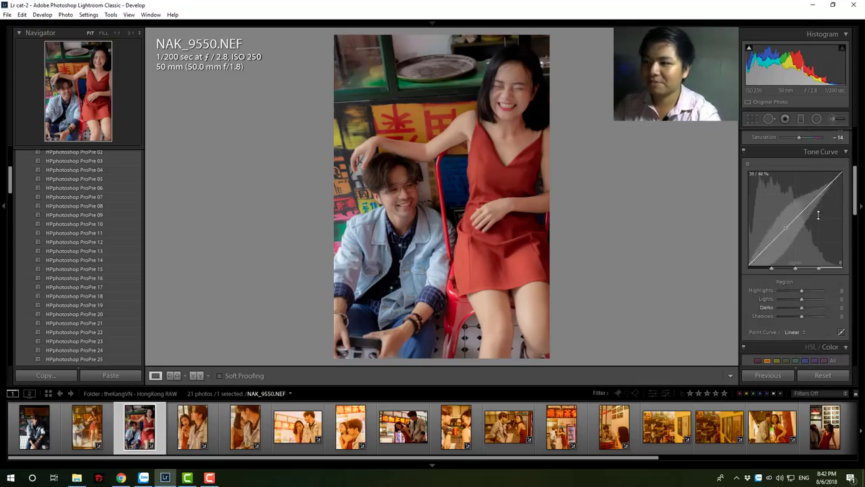
left_click(841, 333)
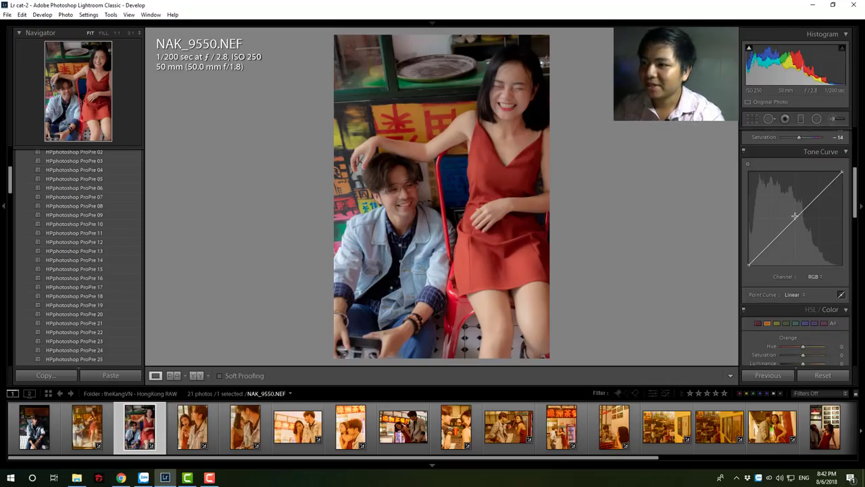
left_click(797, 219)
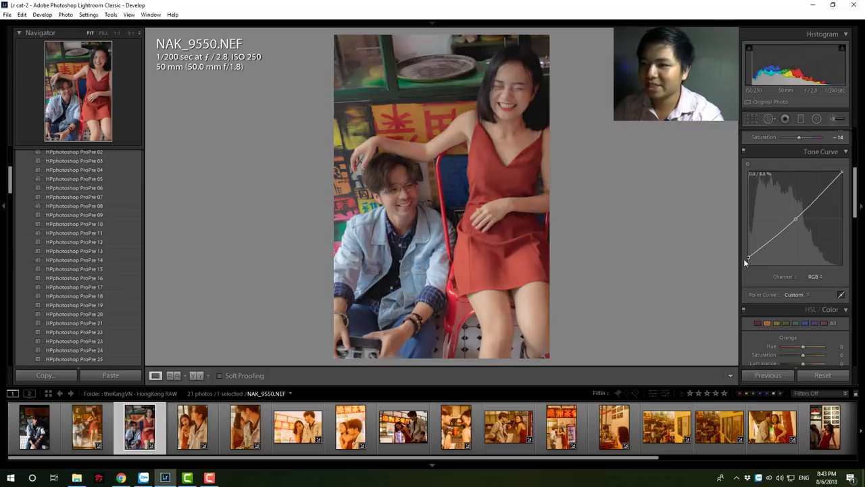
left_click_drag(744, 258, 750, 268)
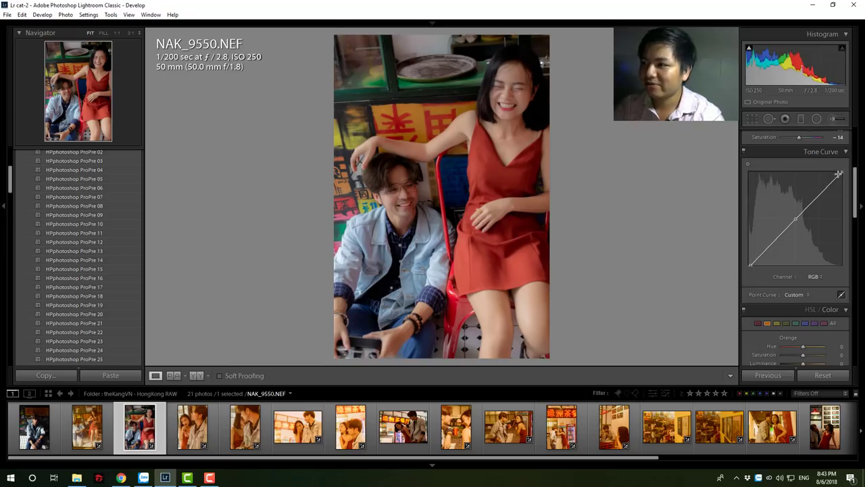
mouse_move(841, 173)
mouse_move(842, 172)
left_mouse_down()
mouse_move(848, 179)
mouse_move(834, 182)
left_mouse_up()
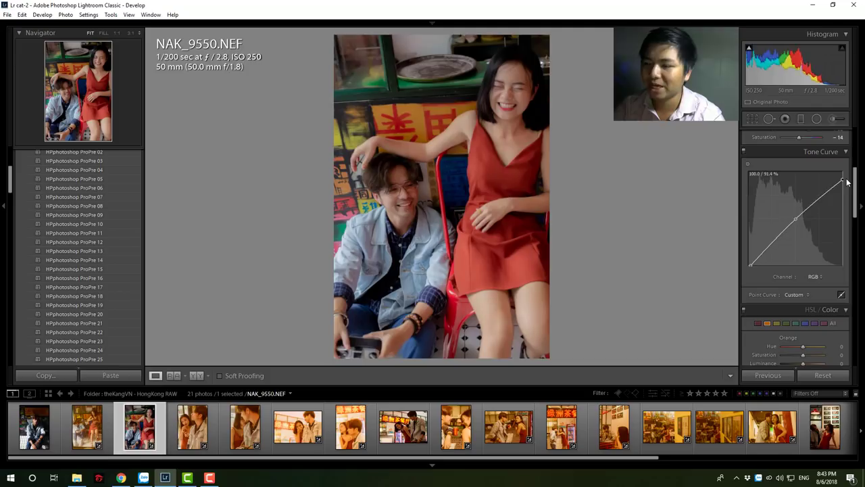
Step: Switch the tone curve to the Red channel and lift its black point to about 9.8%
left_click(815, 276)
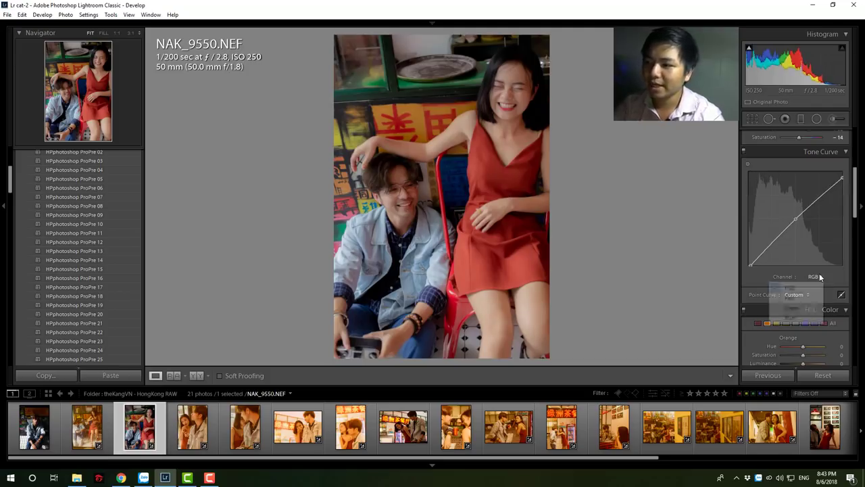
left_click(792, 296)
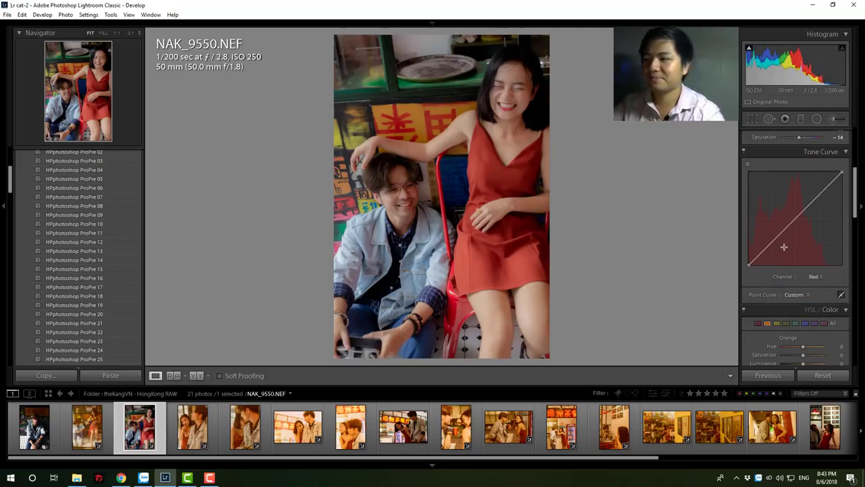
left_click(795, 218)
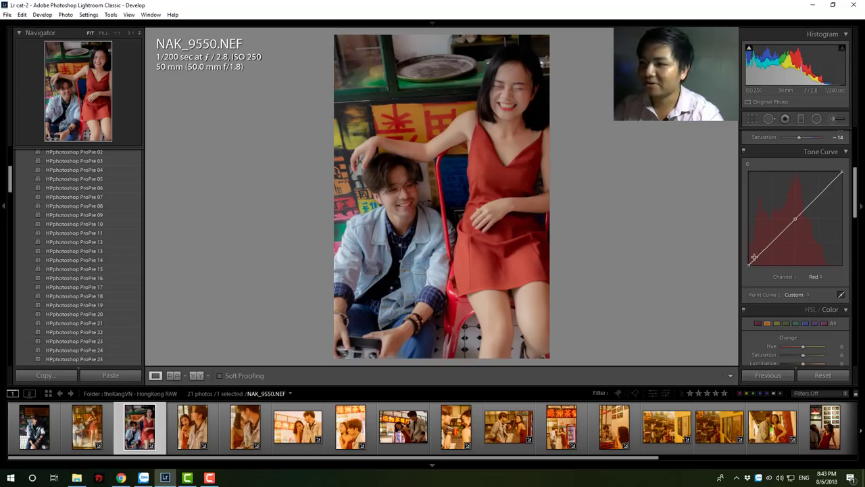
left_click_drag(749, 262, 745, 255)
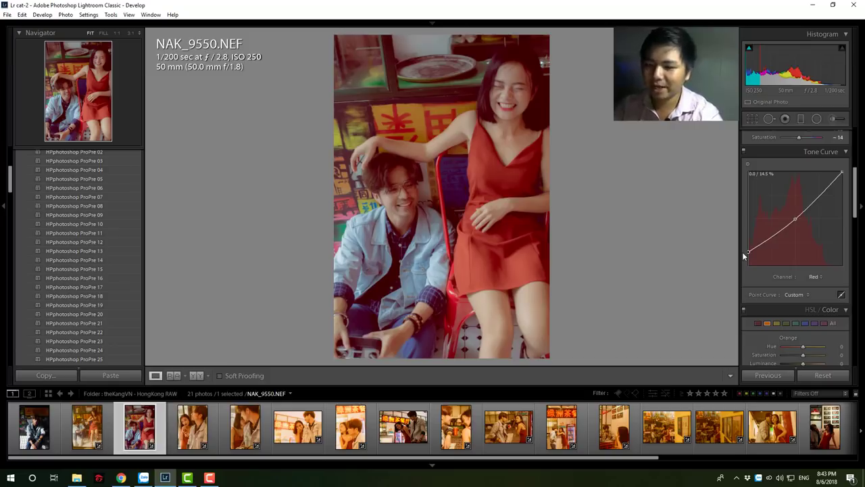
left_click_drag(744, 256, 748, 252)
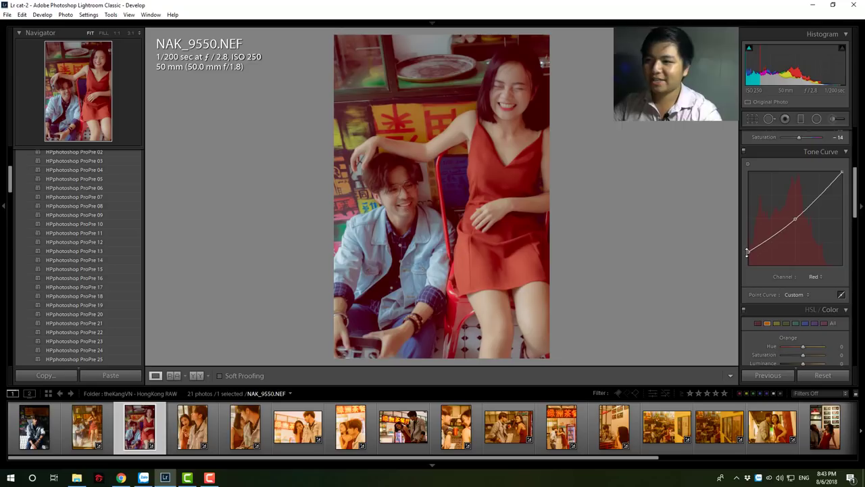
left_click_drag(748, 251, 742, 256)
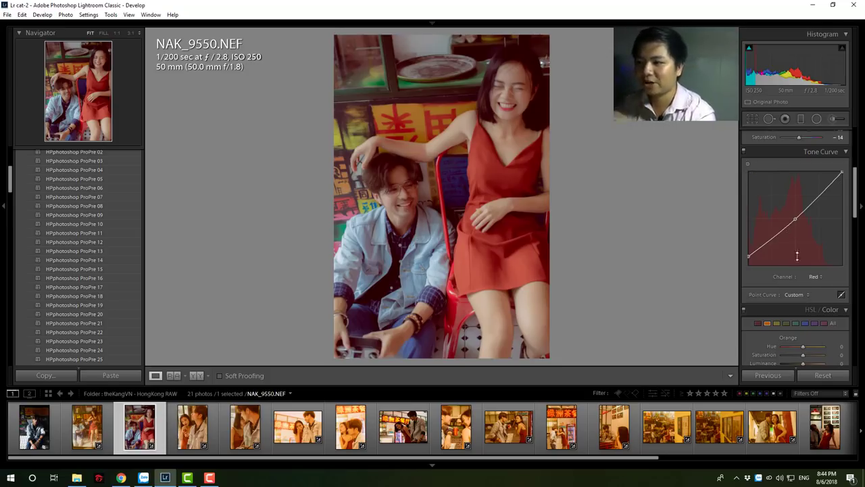
Step: Push the Blue curve's black point in to about 22.6% and fine-tune the Red curve's shadows
left_click(817, 279)
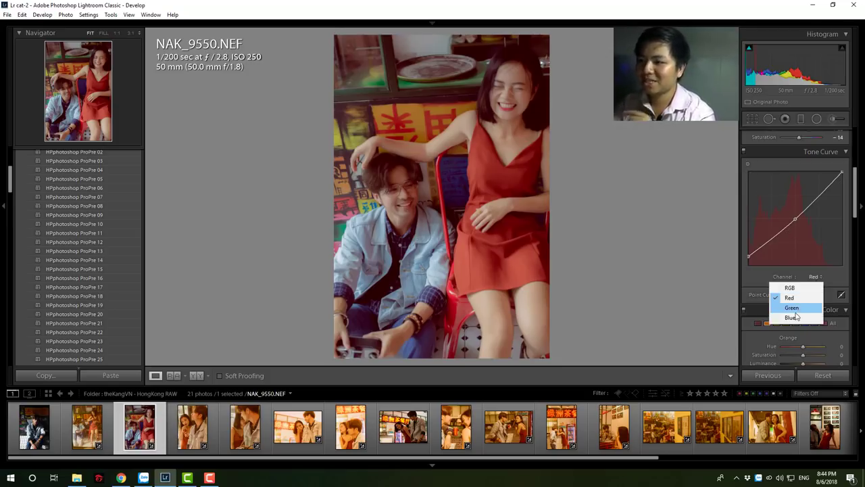
left_click(790, 317)
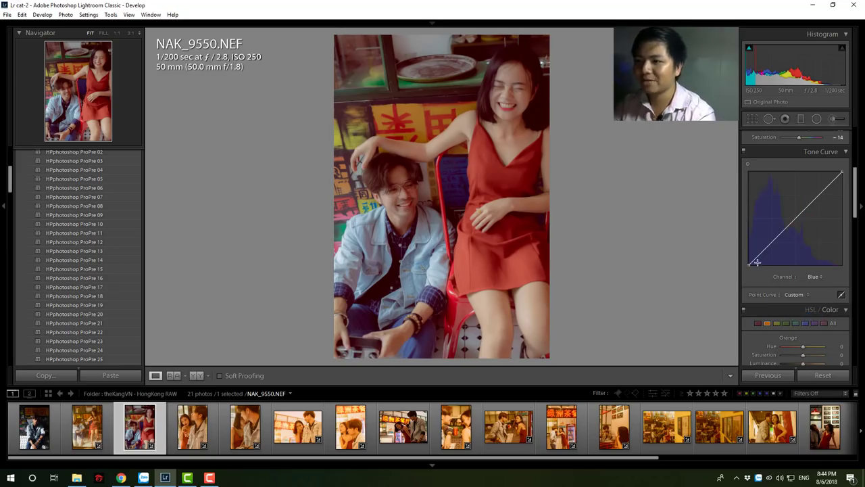
left_click_drag(748, 265, 759, 265)
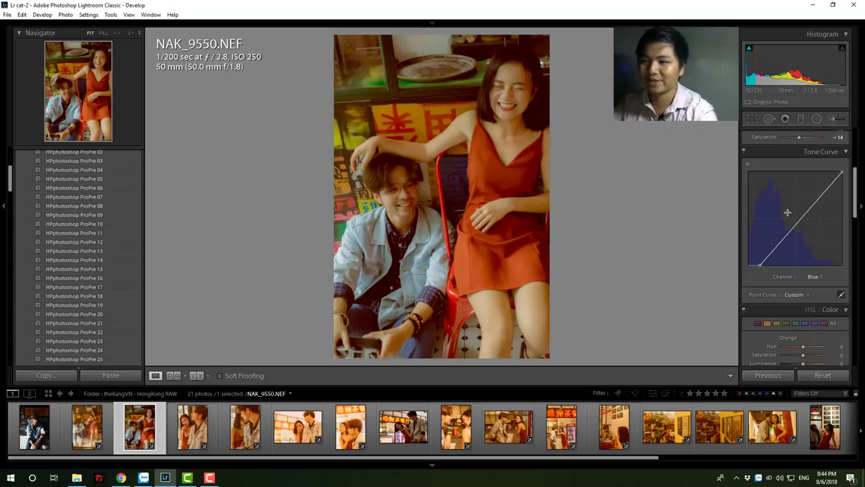
left_click(813, 277)
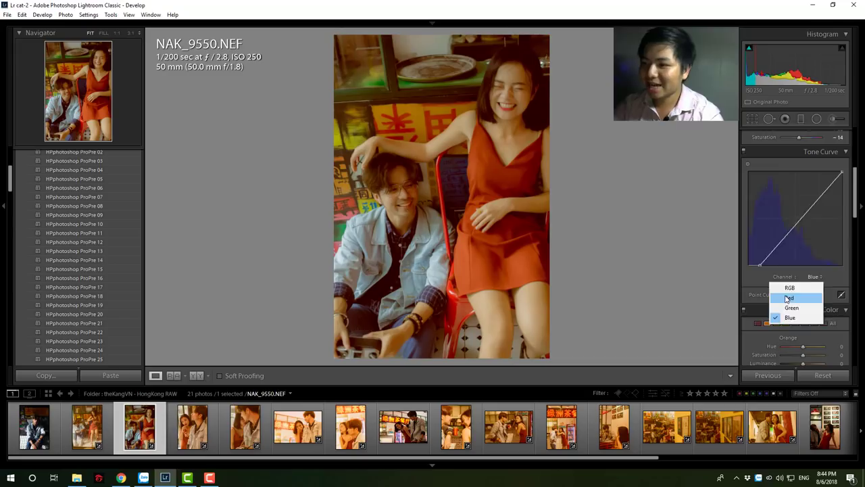
left_click(786, 294)
left_click_drag(752, 251, 748, 254)
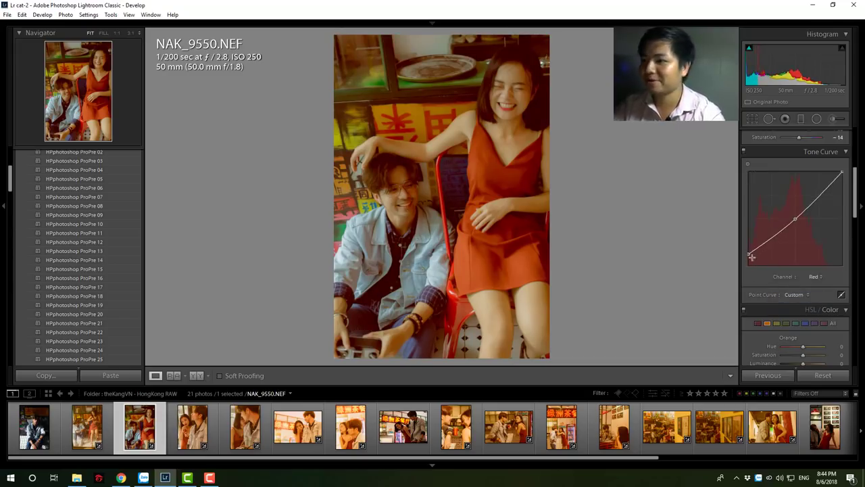
left_click(815, 276)
left_click(790, 317)
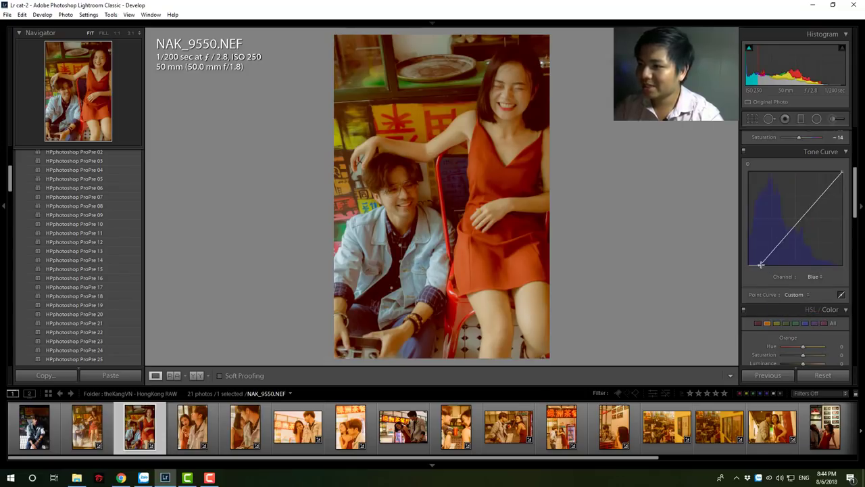
mouse_move(761, 265)
left_mouse_down()
mouse_move(785, 264)
mouse_move(768, 263)
left_mouse_up()
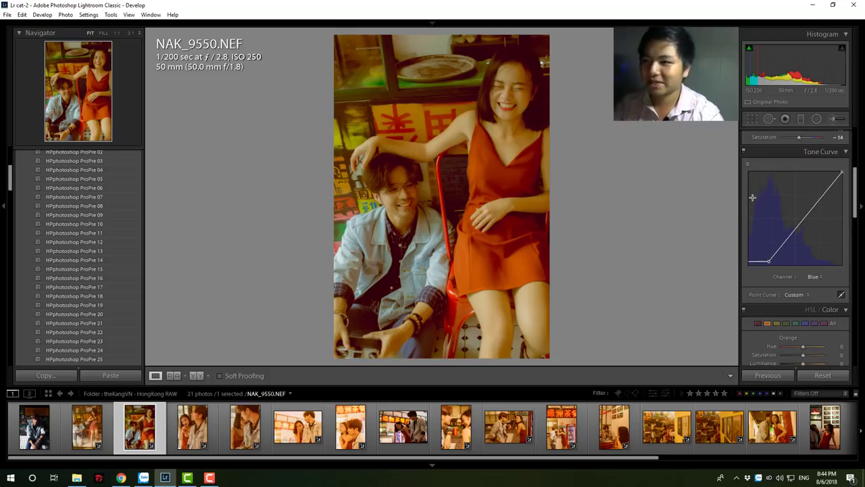
scroll(752, 197, "up", 2)
Step: Raise Exposure to +1.07 and set white balance to Temp 5810, Tint −4
scroll(749, 212, "up", 3)
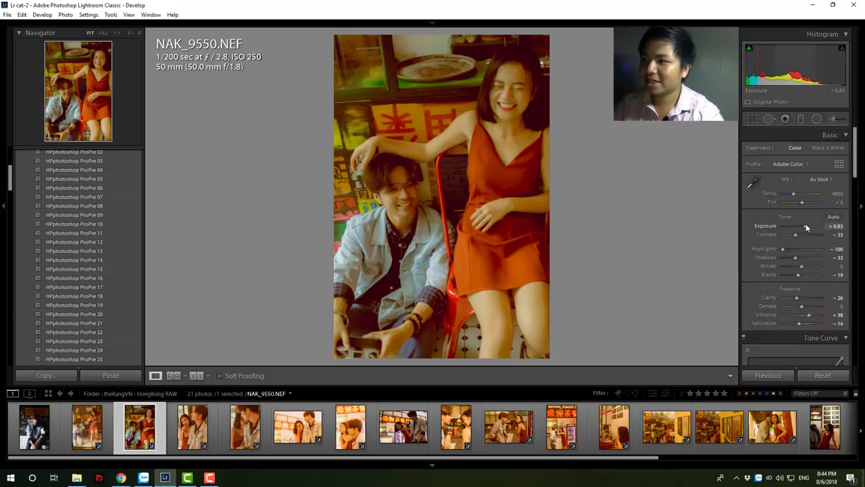
left_click_drag(807, 228, 809, 227)
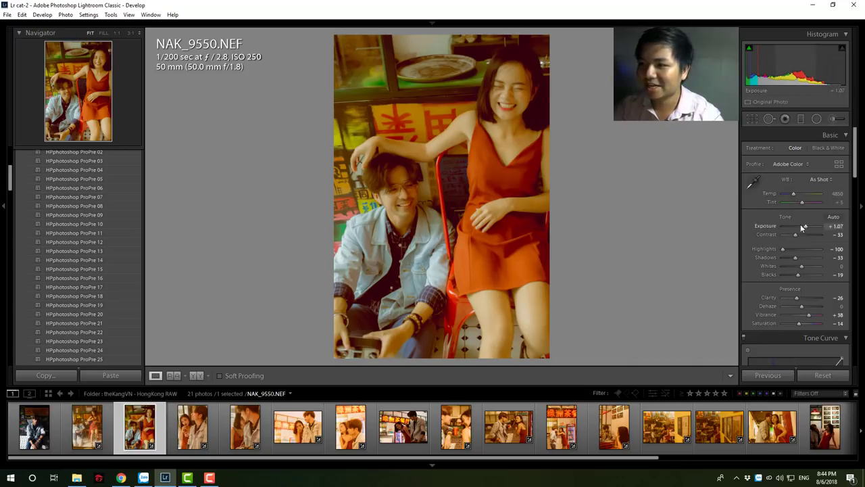
left_click_drag(793, 194, 796, 194)
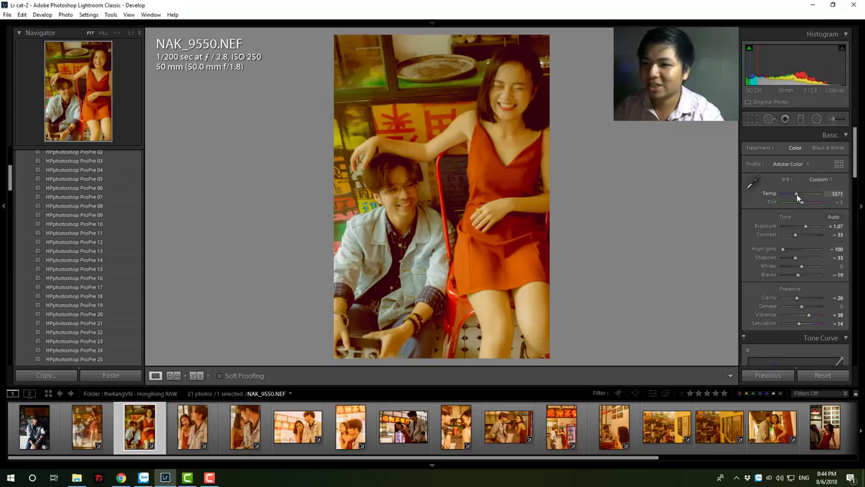
left_click_drag(797, 194, 800, 197)
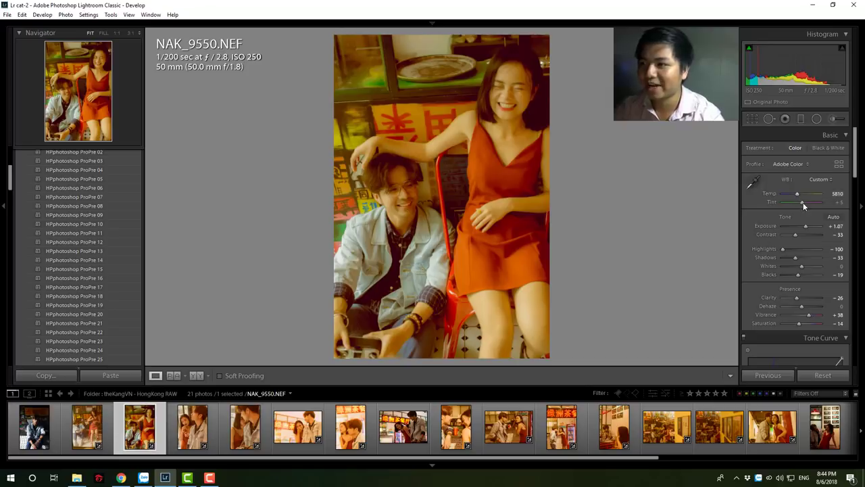
left_click_drag(803, 203, 802, 202)
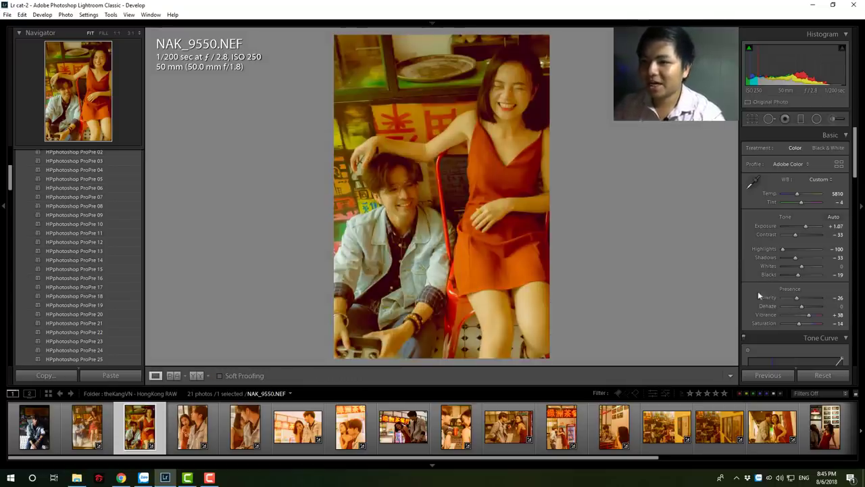
Step: Check the couple's faces at 1:1 zoom, then return to the full Fit view
left_click(415, 191)
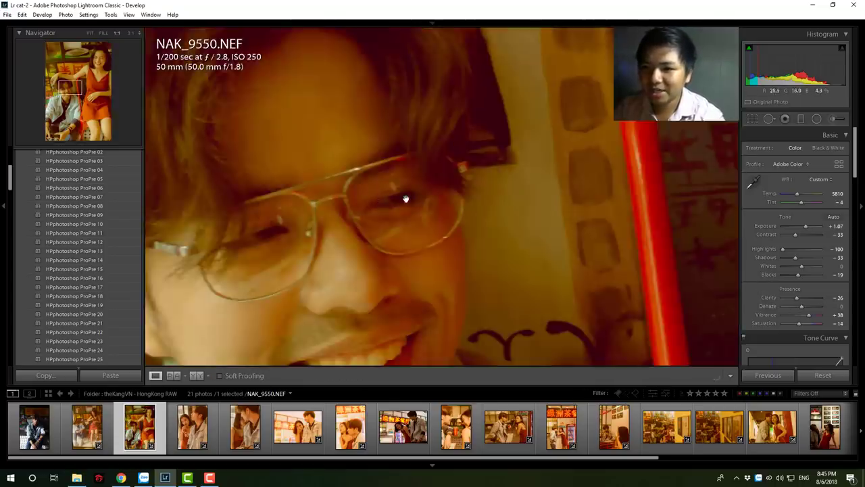
left_click(440, 195)
left_click(510, 109)
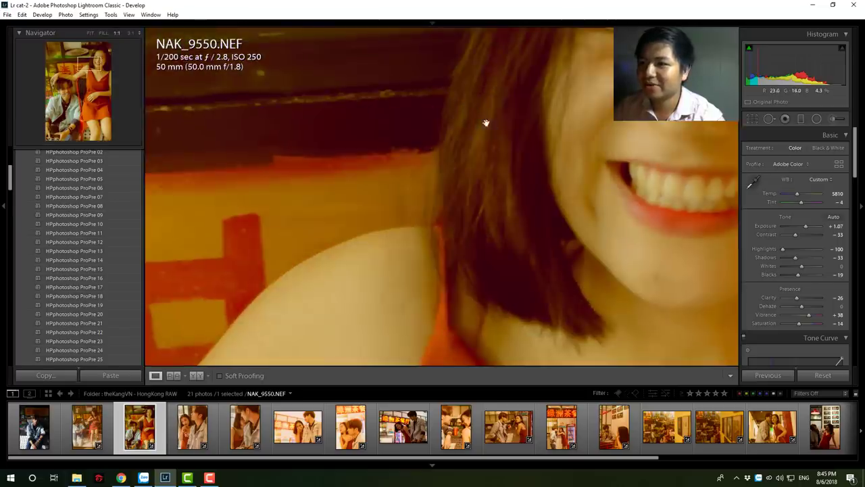
left_click(693, 201)
left_click_drag(858, 174, 858, 228)
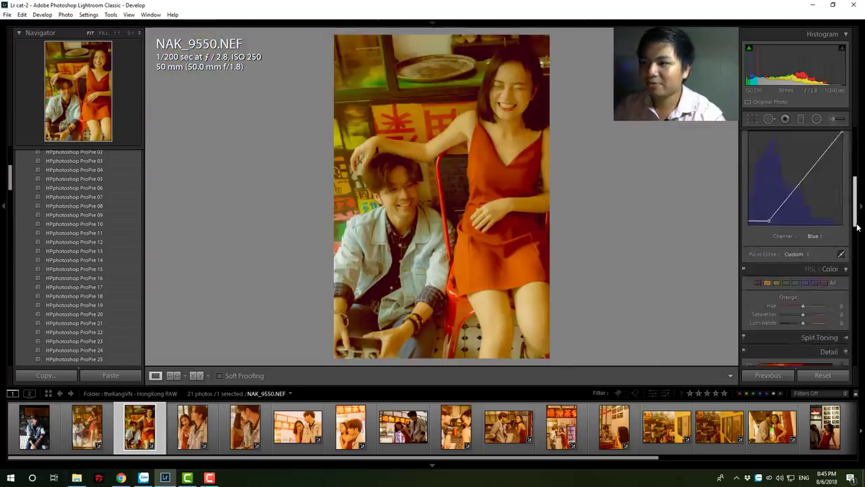
Step: In HSL/Color, shift the Yellow hue to +40
scroll(783, 206, "down", 3)
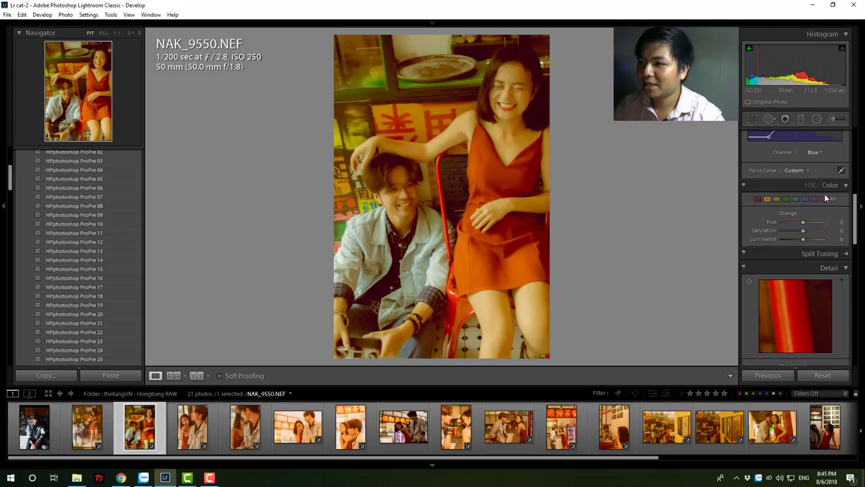
left_click(839, 189)
left_click(838, 189)
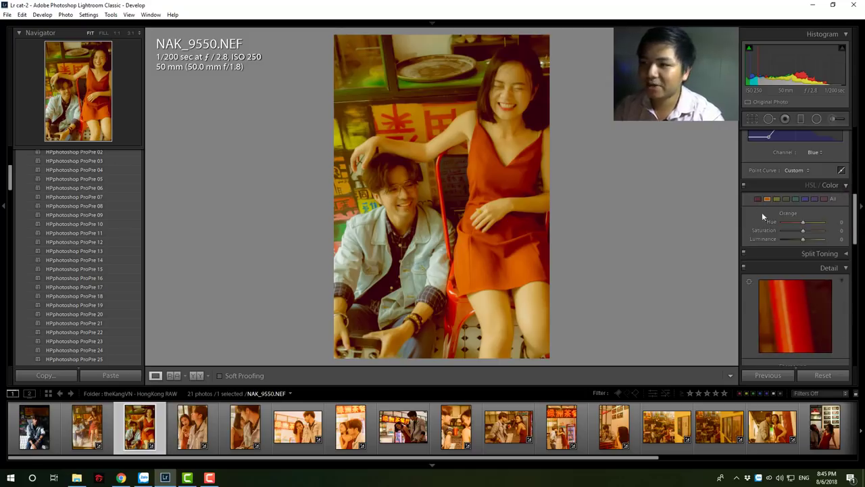
left_click(777, 200)
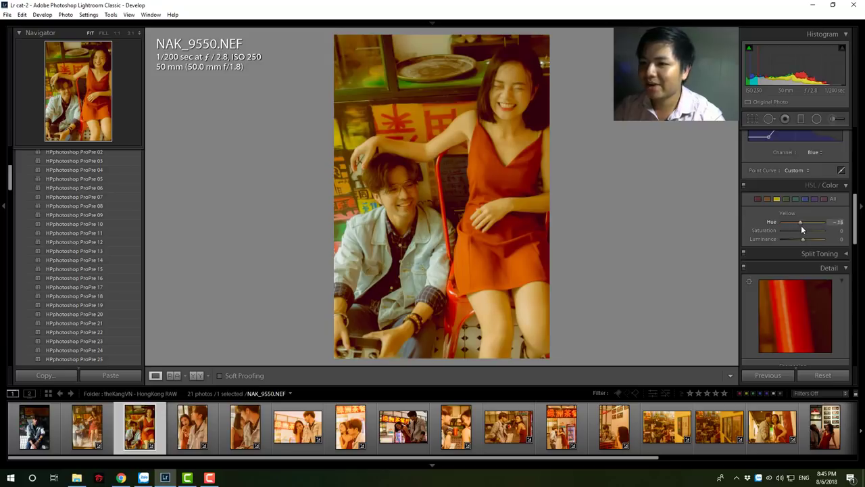
left_click_drag(792, 223, 794, 225)
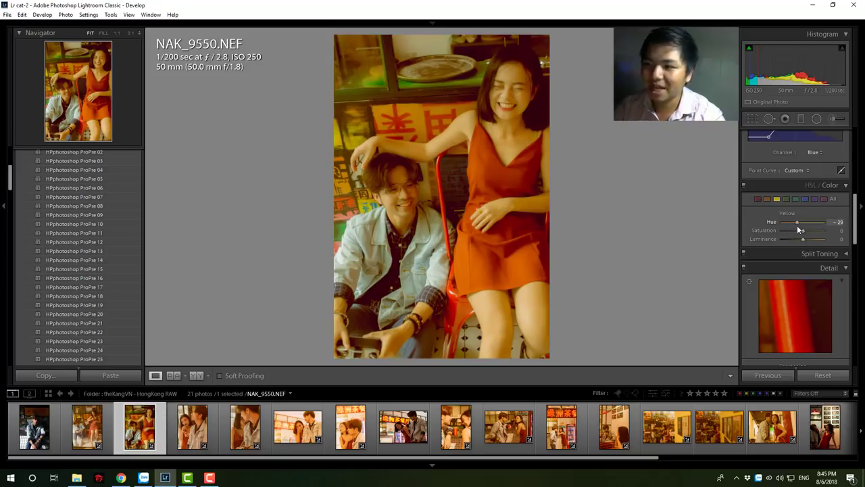
mouse_move(796, 226)
left_mouse_down()
mouse_move(806, 242)
mouse_move(798, 242)
left_mouse_up()
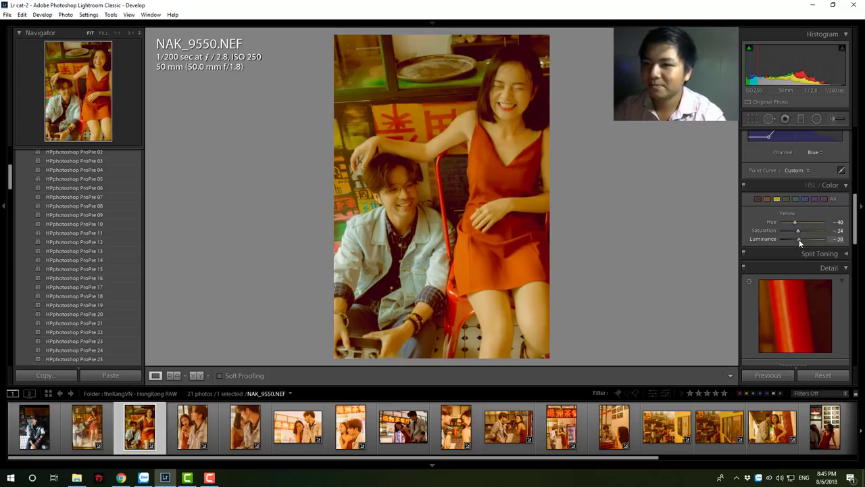
Step: Set Orange to Hue −11, Saturation +16 and Luminance +18
left_click(769, 199)
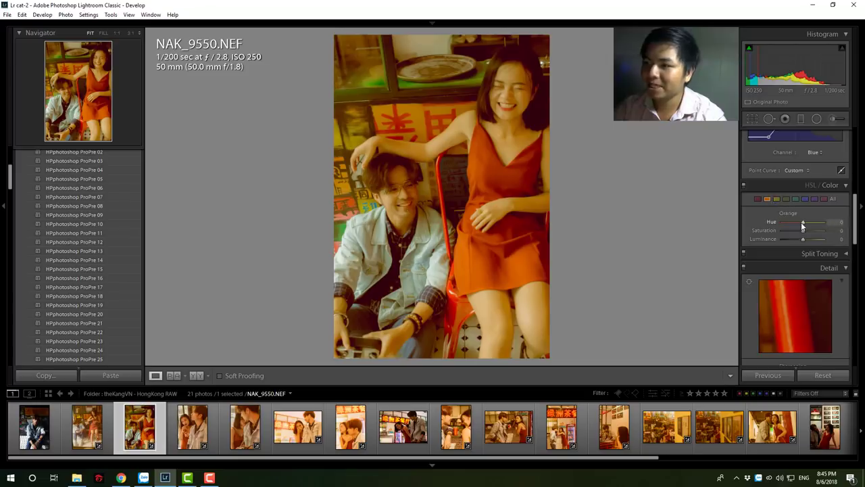
left_click_drag(802, 223, 799, 224)
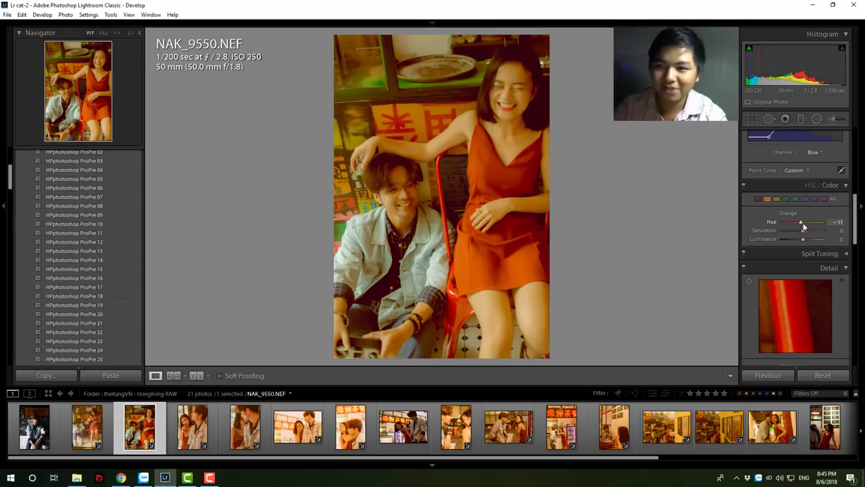
left_click_drag(803, 231, 809, 242)
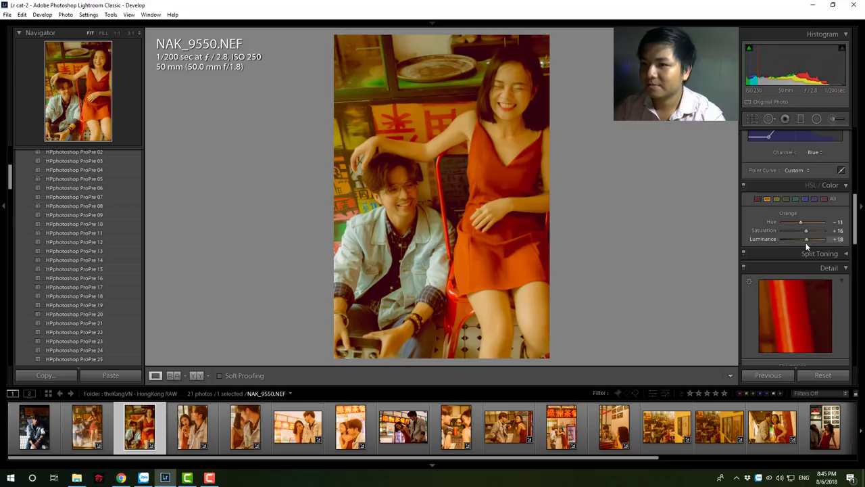
Step: Ease the Highlights slider from -100 to about -71
scroll(842, 247, "up", 5)
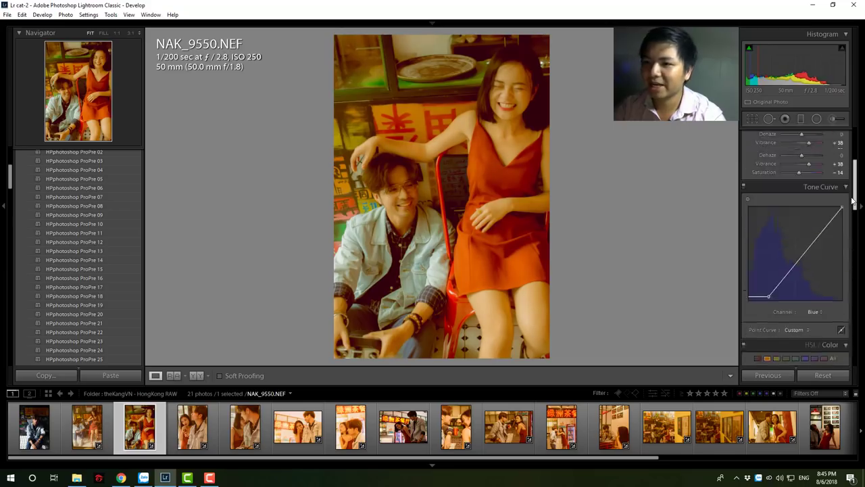
left_click_drag(793, 249, 806, 227)
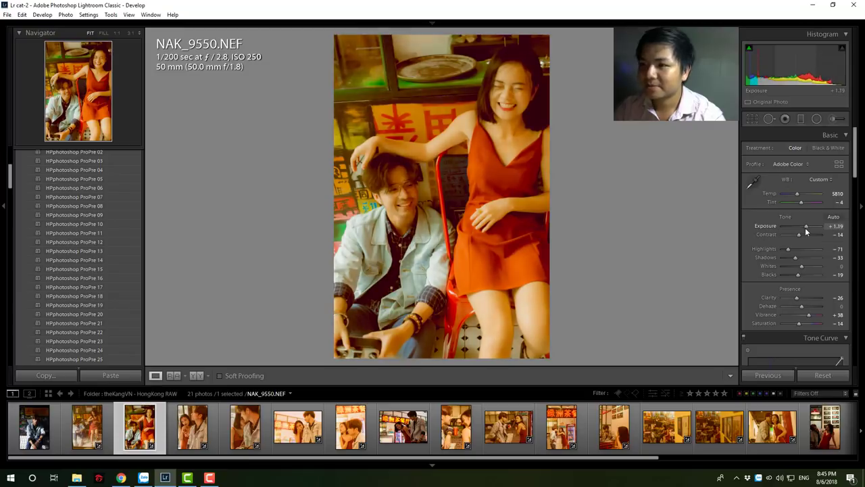
left_click_drag(854, 156, 849, 251)
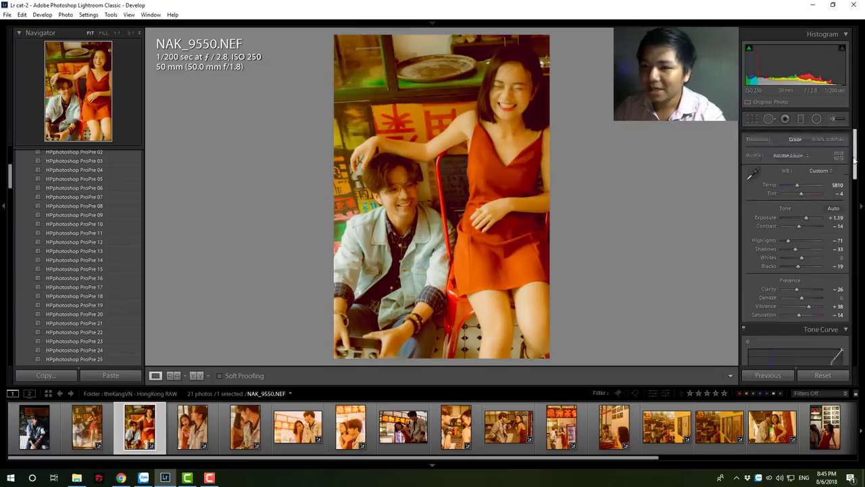
Step: Check the Yellow range, then shift the Red hue to −16 in HSL/Color
scroll(850, 250, "up", 5)
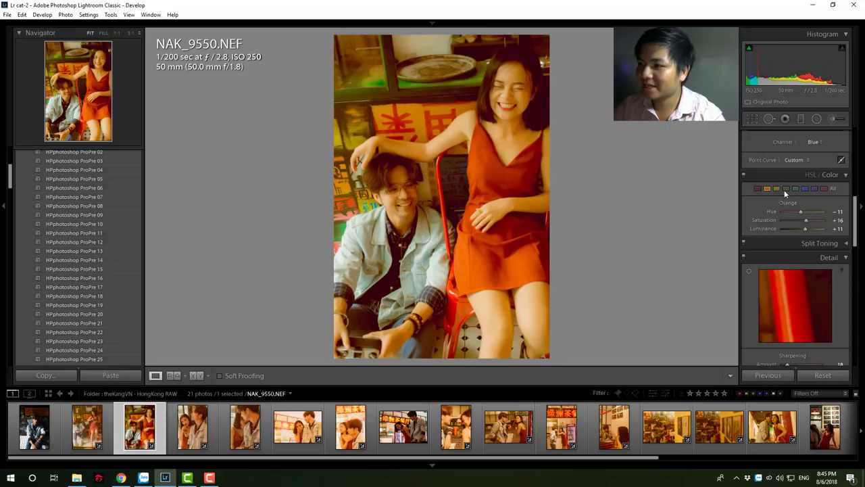
left_click(778, 189)
left_click(758, 189)
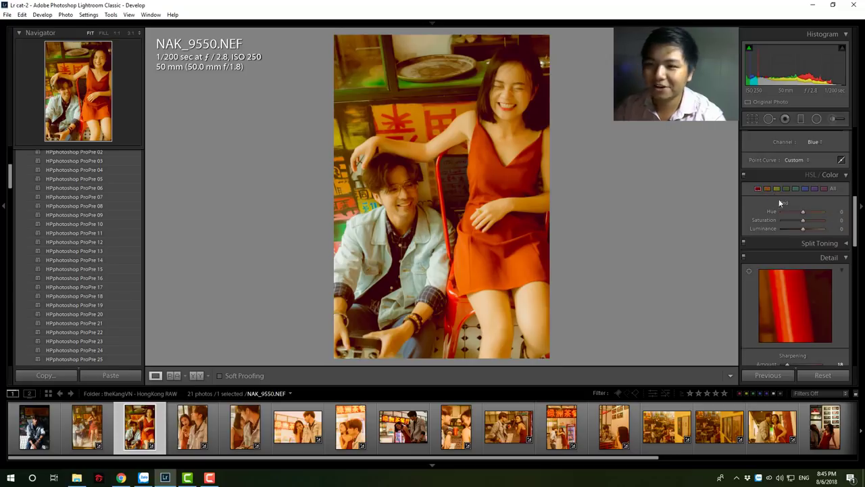
left_click_drag(803, 211, 801, 214)
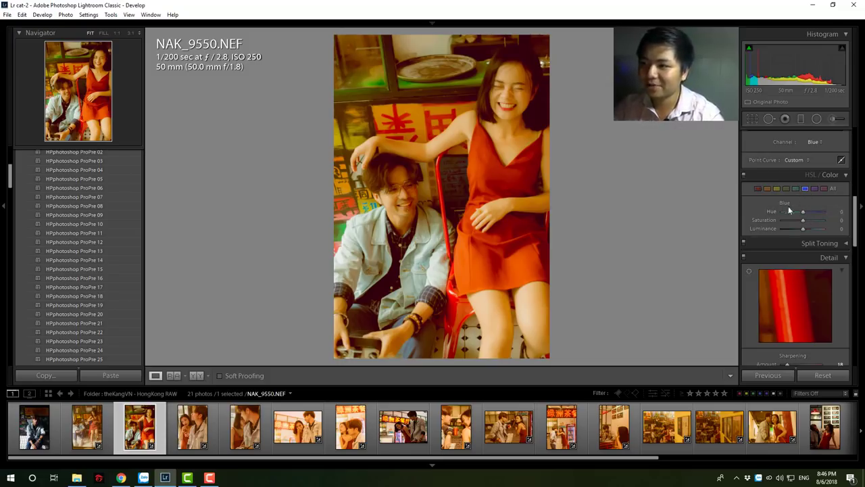
Step: Hide and re-show the right panel, toggle Before/After, and scroll down to Calibration
left_click(861, 213)
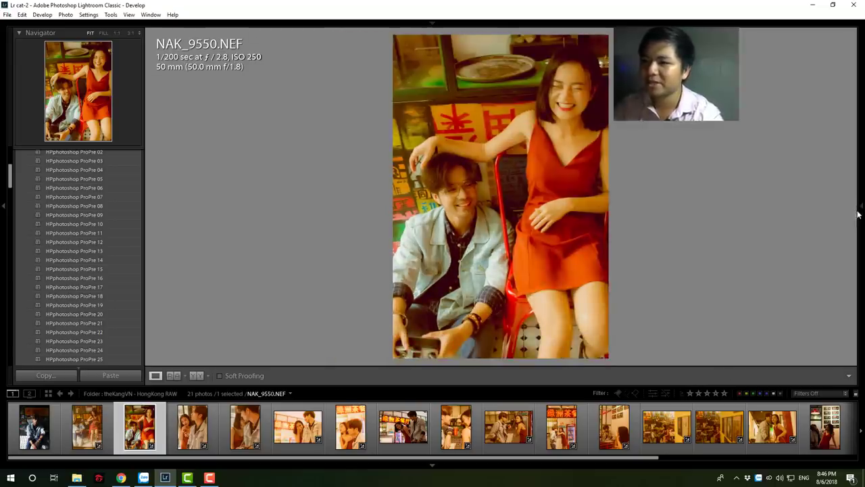
left_click(861, 213)
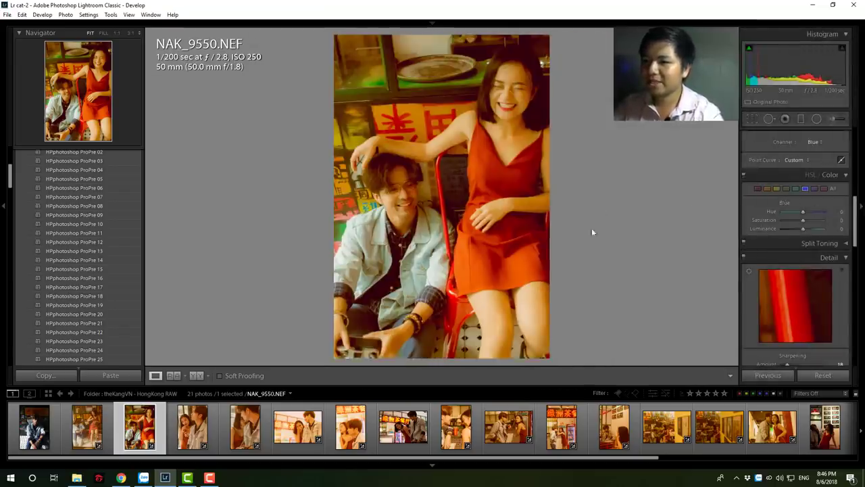
key("backslash")
key("backslash")
key("backslash")
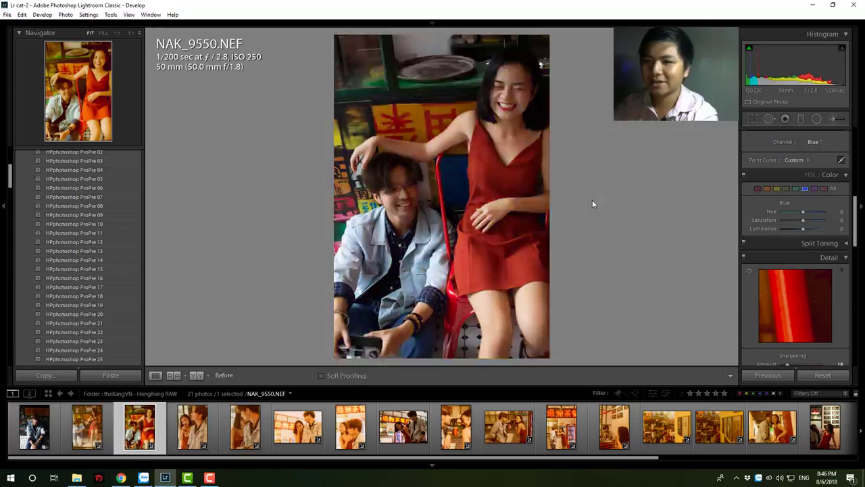
key("backslash")
left_click_drag(856, 201, 855, 334)
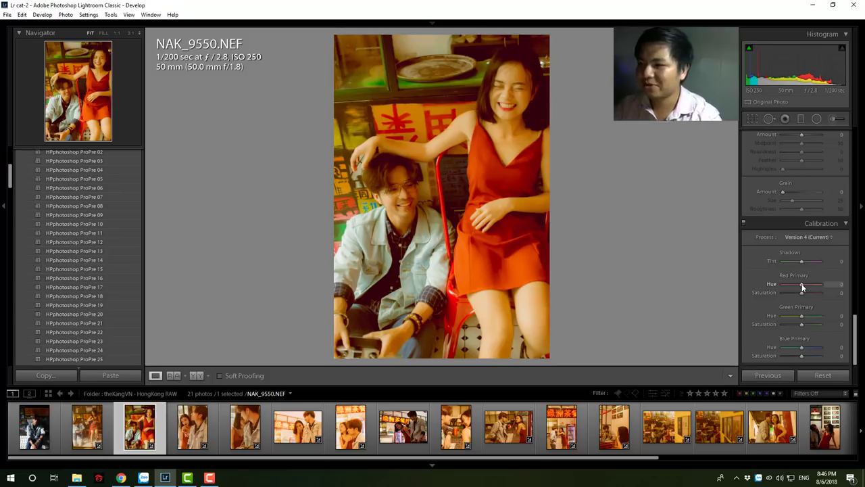
Step: Set Red Primary Hue to +14, and Green Primary Hue −10 with Saturation +7
left_click_drag(798, 288, 805, 294)
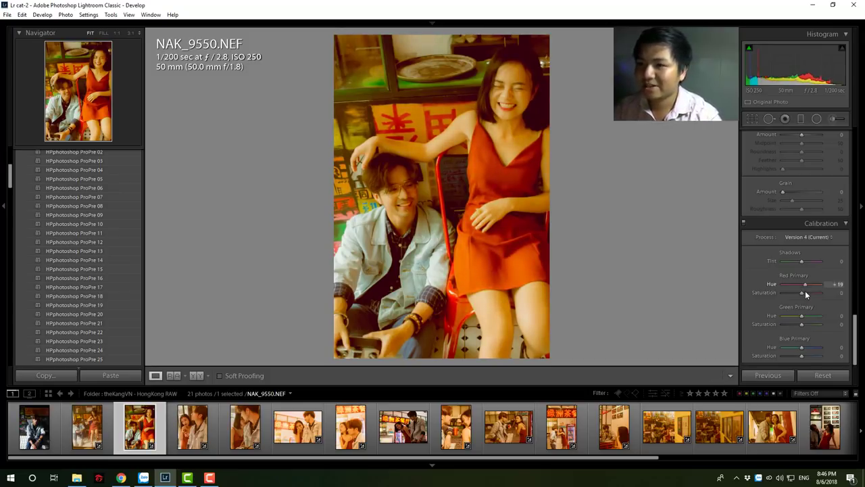
left_click_drag(807, 295, 803, 296)
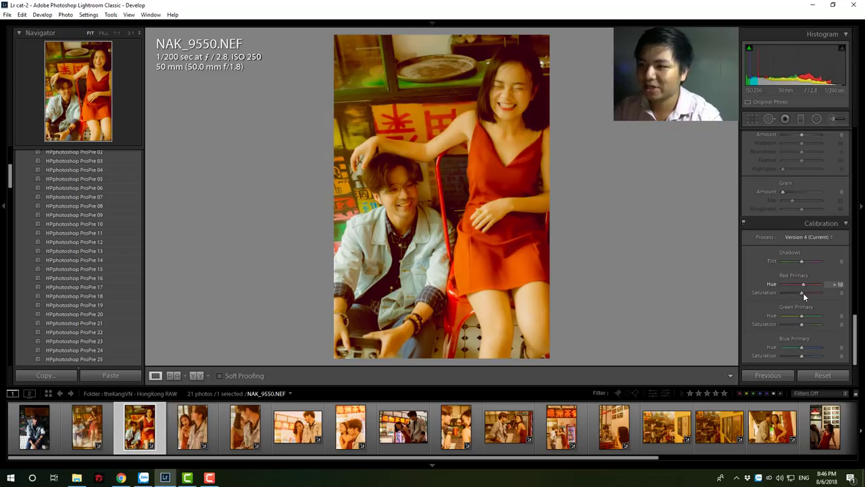
left_click_drag(804, 285, 802, 300)
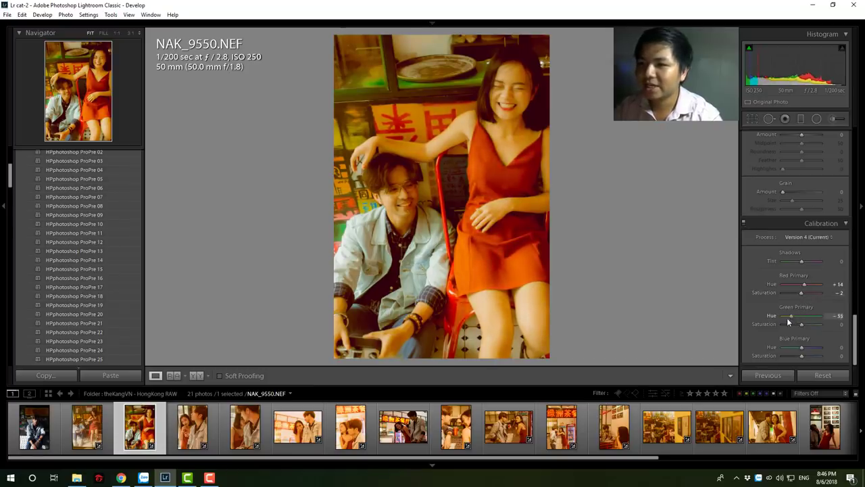
left_click_drag(788, 322, 803, 327)
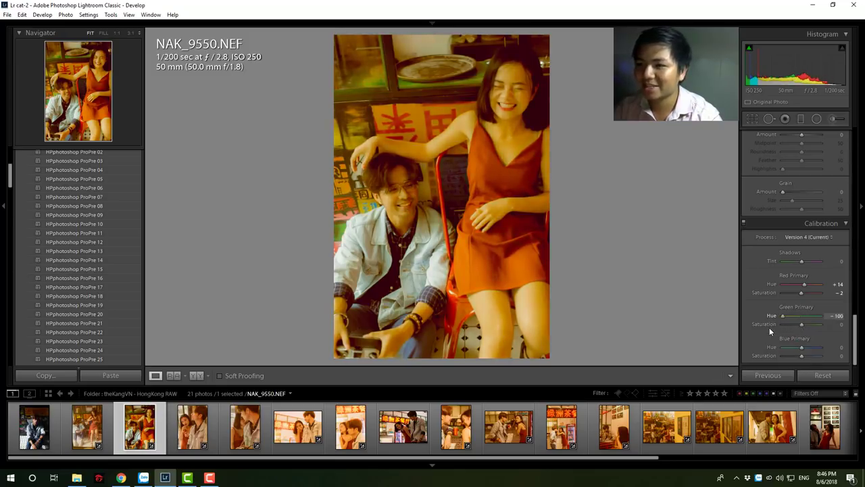
mouse_move(800, 330)
left_mouse_down()
mouse_move(808, 329)
mouse_move(791, 334)
left_mouse_up()
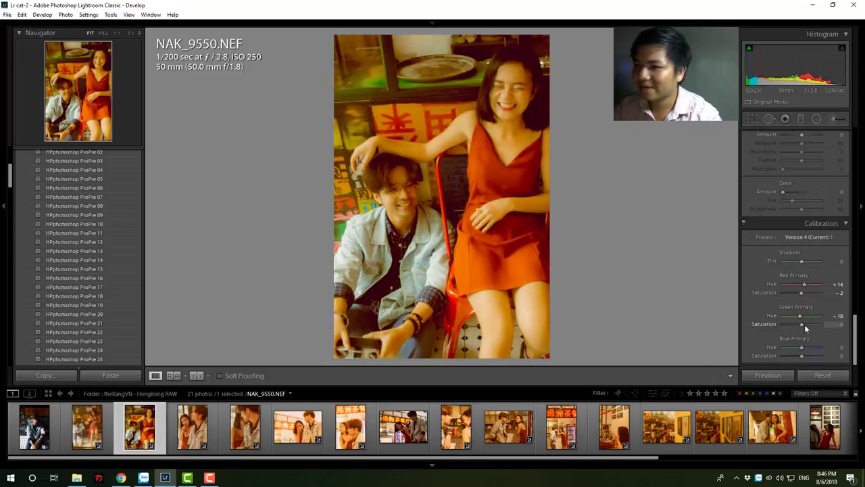
left_click_drag(807, 326, 803, 324)
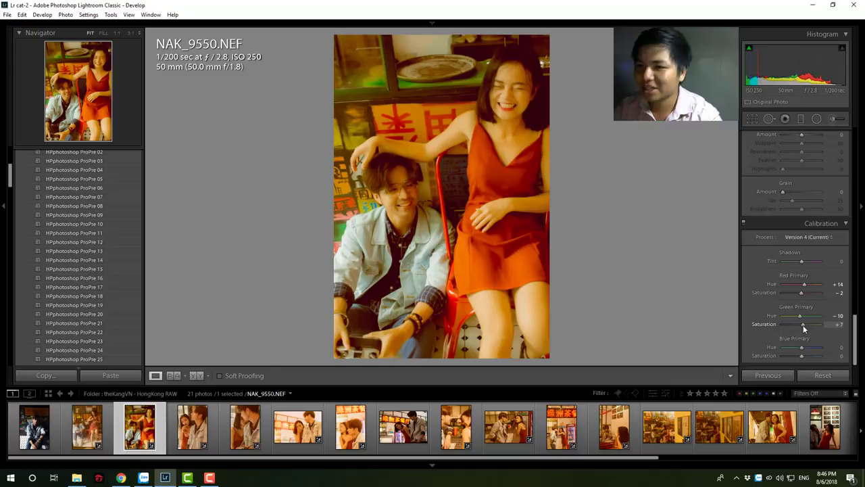
Step: Compare Before/After, then shift the Blue Primary Hue to −12
key("backslash")
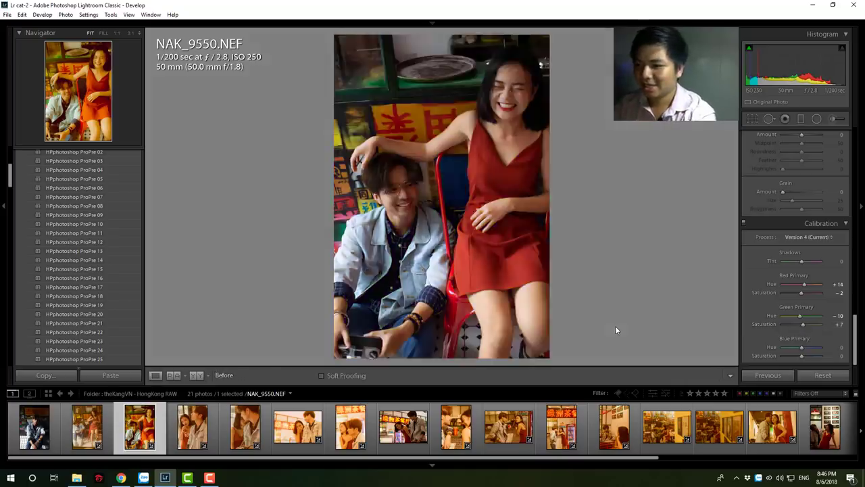
key("backslash")
key("backslash")
key("backslash")
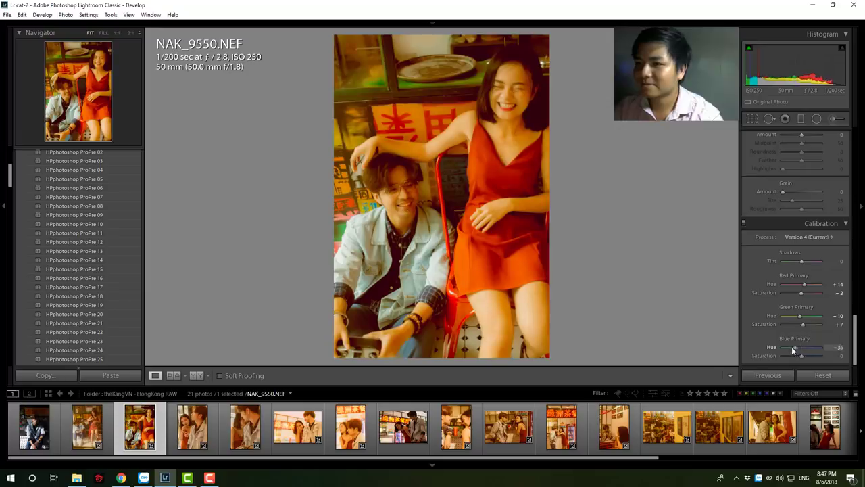
left_click_drag(801, 348, 797, 349)
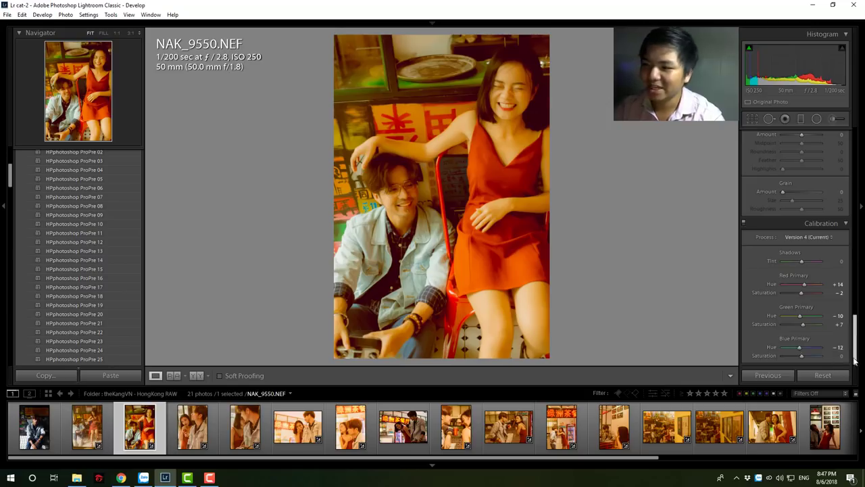
left_click_drag(855, 338, 855, 150)
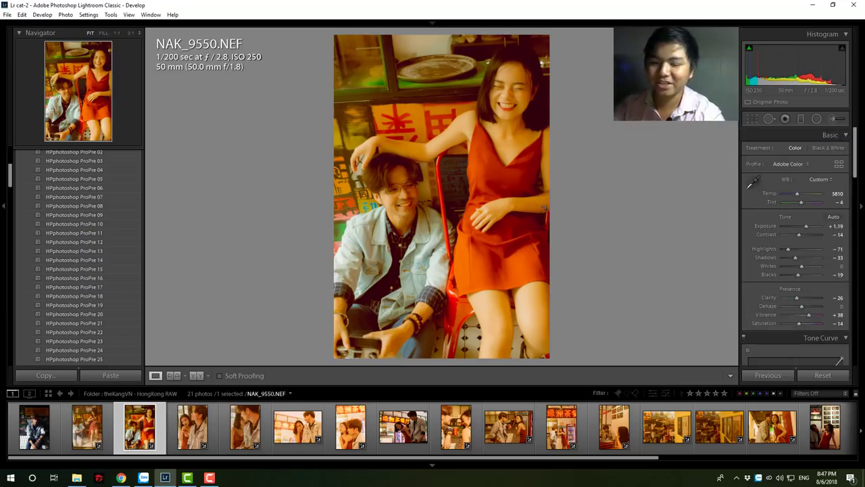
Step: Draw a radial filter over the couple and nudge it slightly lower
left_click(820, 119)
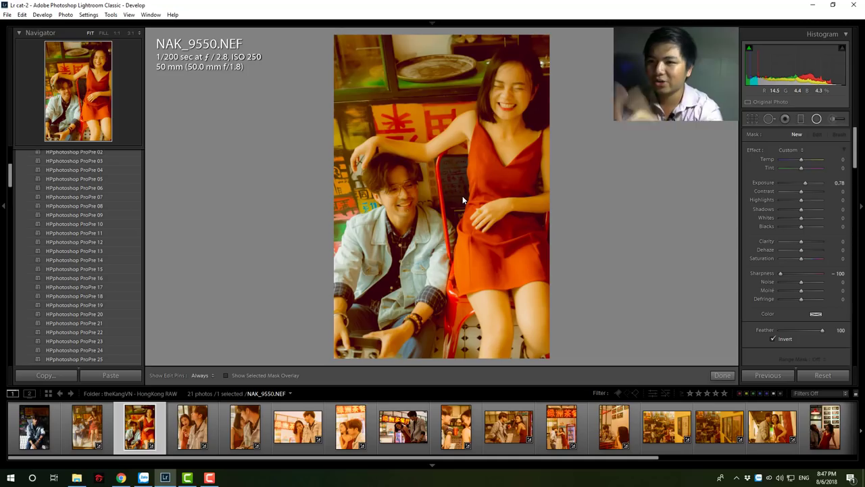
double_click(764, 183)
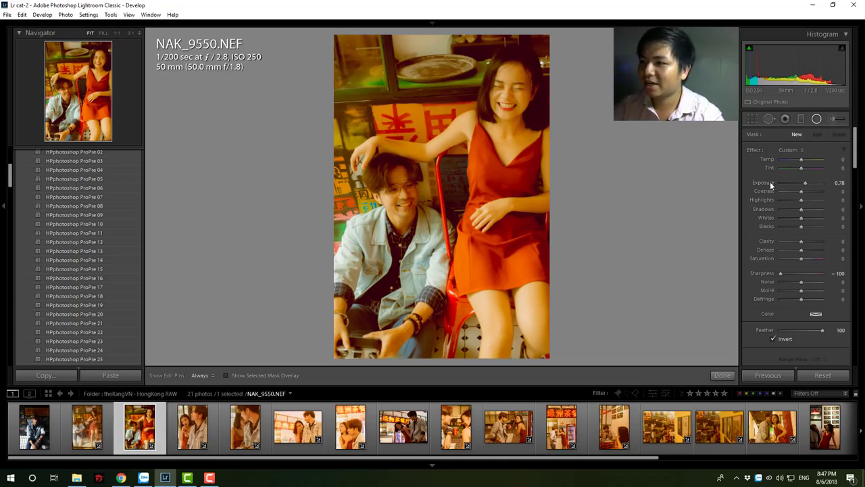
double_click(763, 272)
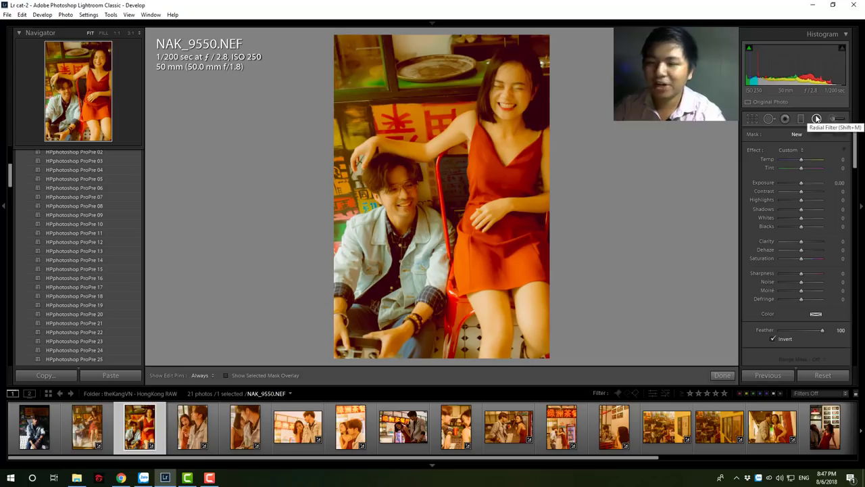
left_click_drag(444, 159, 587, 299)
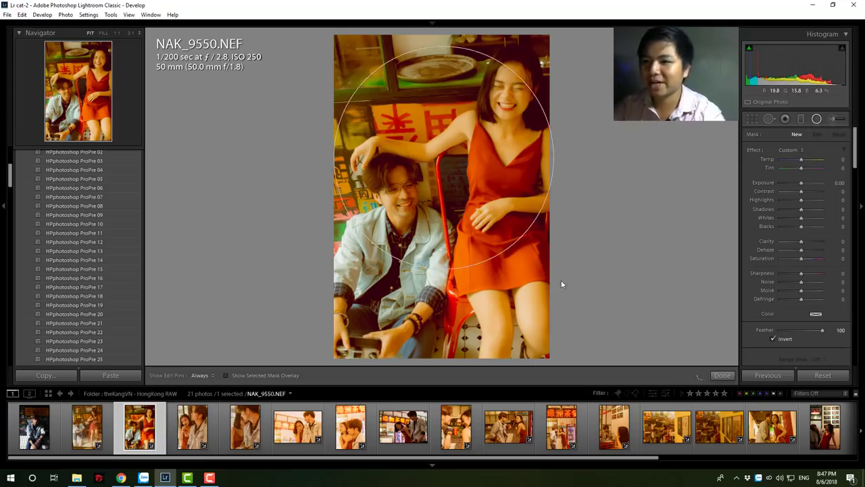
left_click_drag(441, 158, 451, 173)
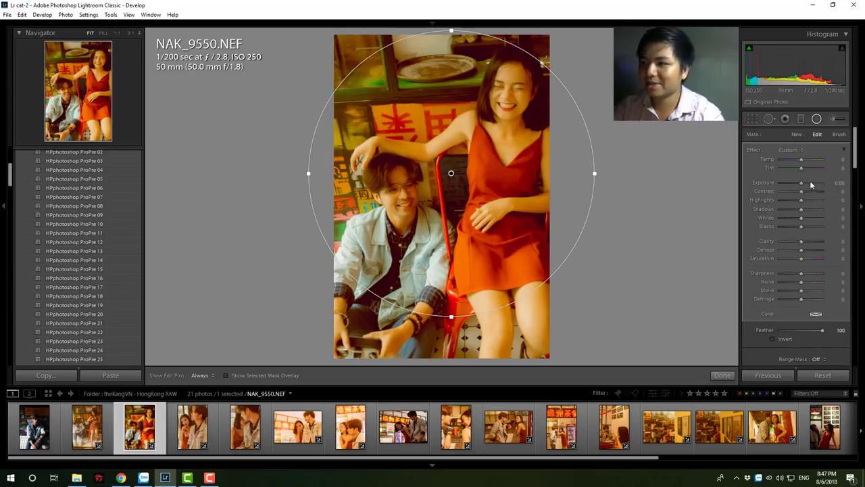
Step: Set the radial filter to Sharpness −100 and Clarity −26 with feather 100
left_click_drag(801, 182, 829, 182)
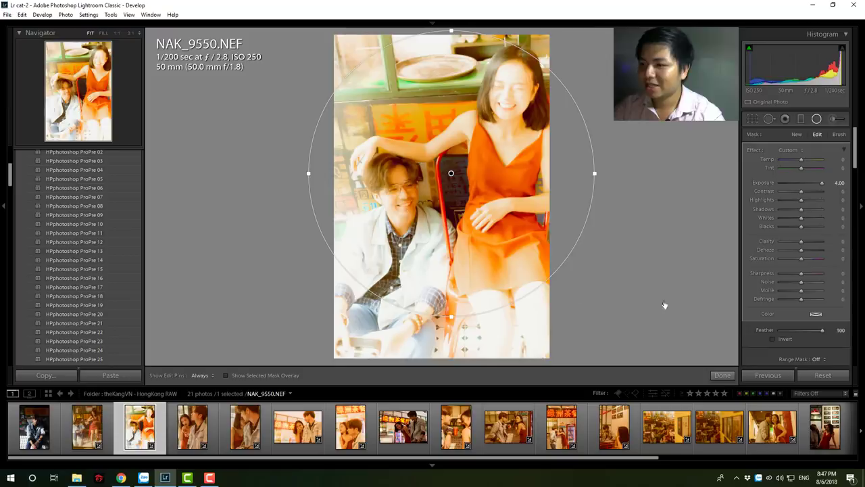
left_click(773, 339)
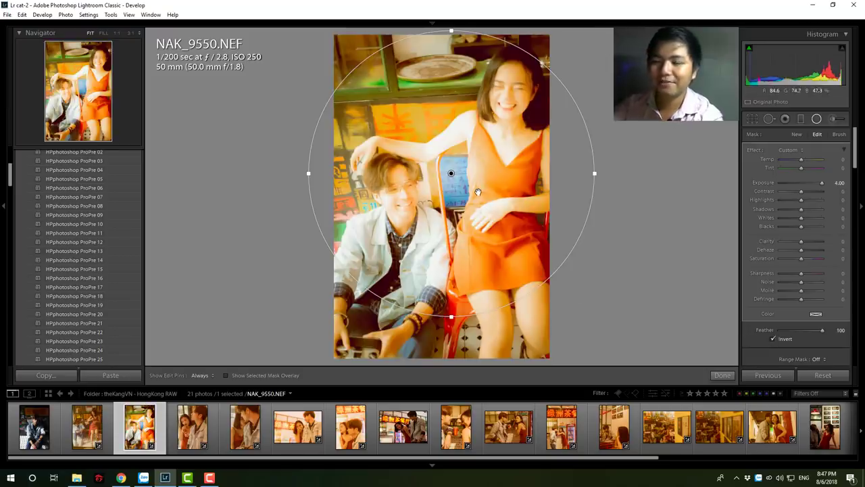
left_click(774, 339)
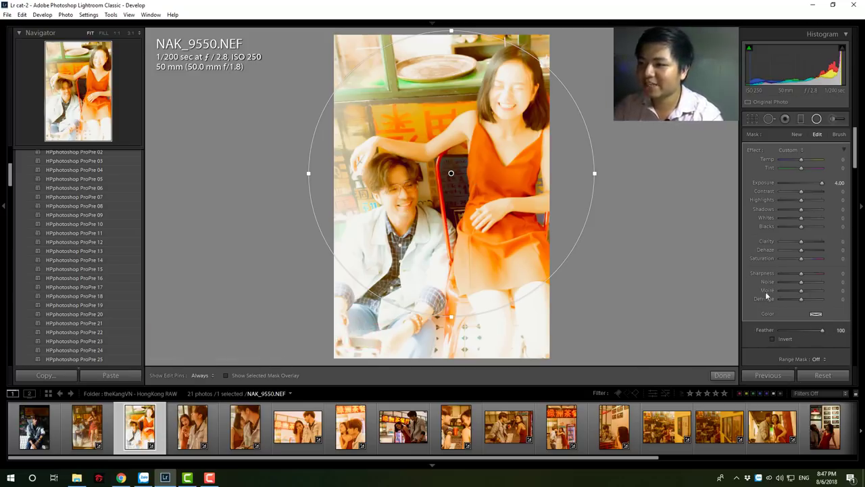
double_click(768, 181)
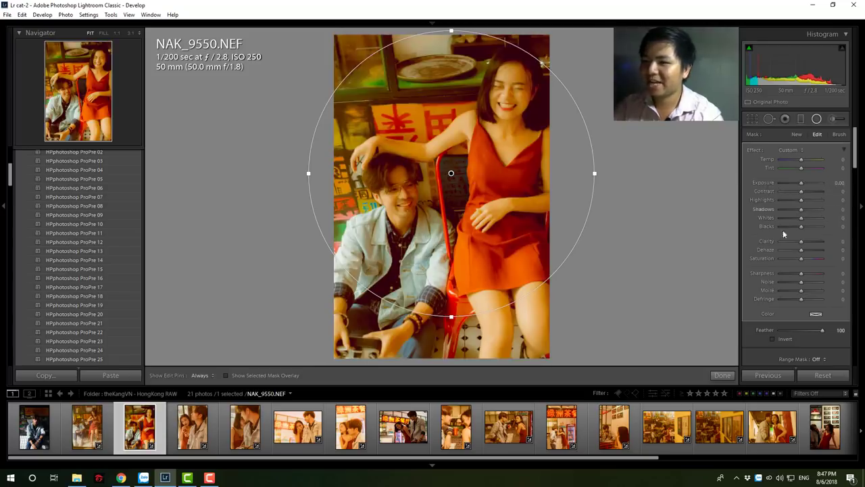
left_click_drag(787, 271, 715, 287)
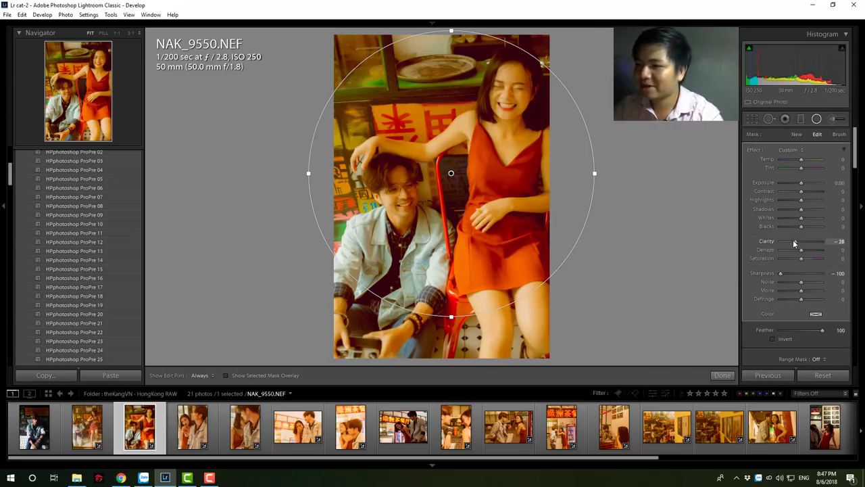
left_click_drag(795, 241, 796, 241)
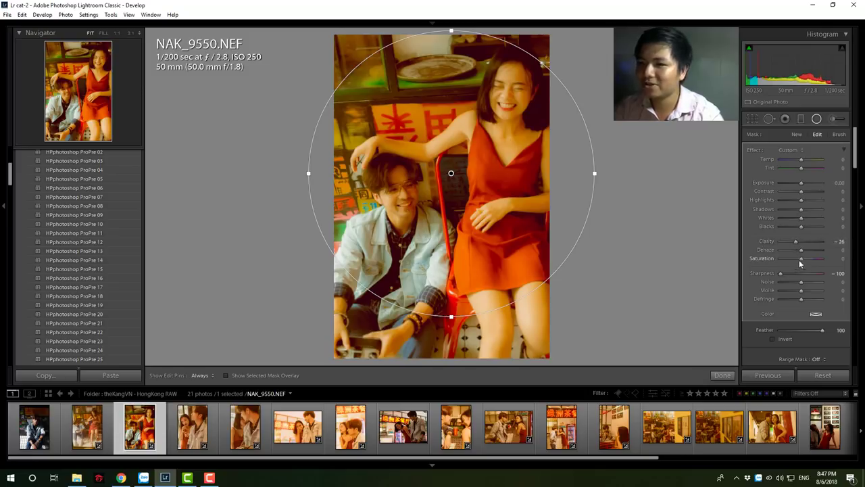
Step: Finish the radial filter and add film grain in the Effects panel
left_click(722, 375)
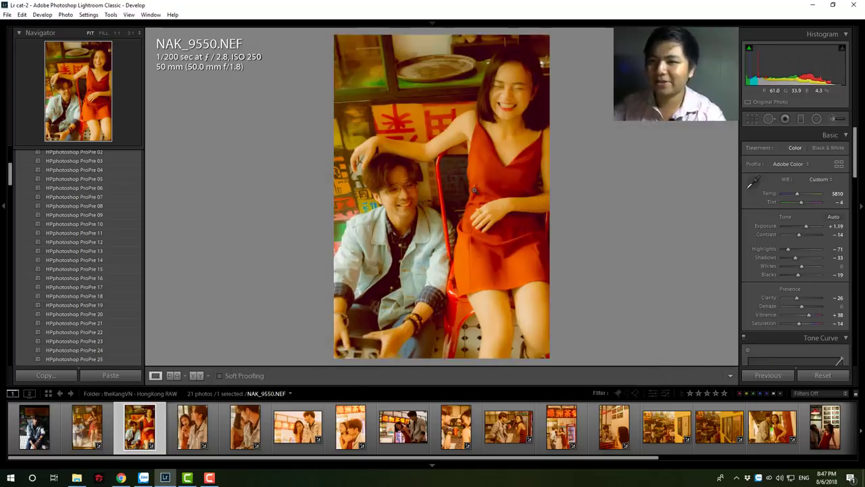
scroll(745, 251, "down", 5)
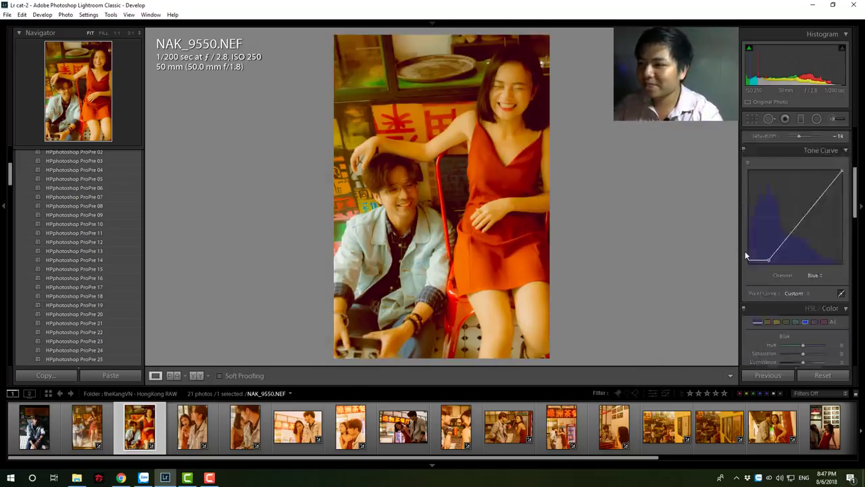
scroll(745, 251, "down", 5)
scroll(745, 250, "down", 5)
scroll(745, 250, "down", 5)
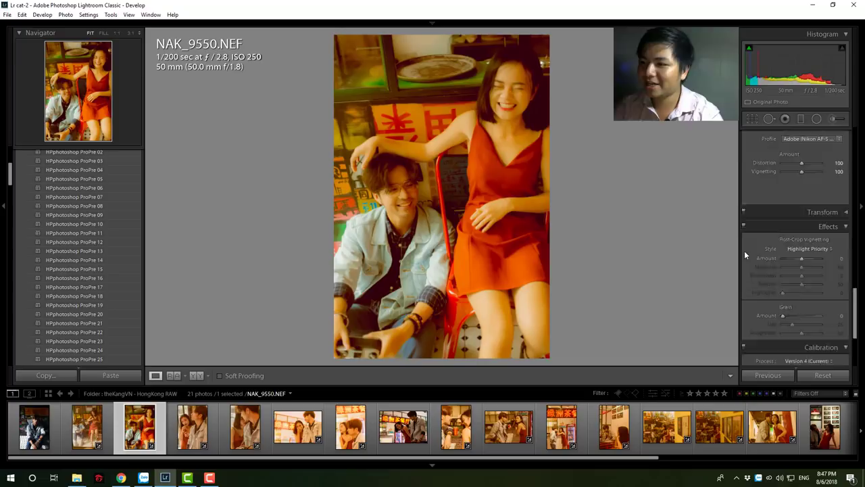
scroll(745, 250, "down", 5)
left_click_drag(790, 255, 794, 254)
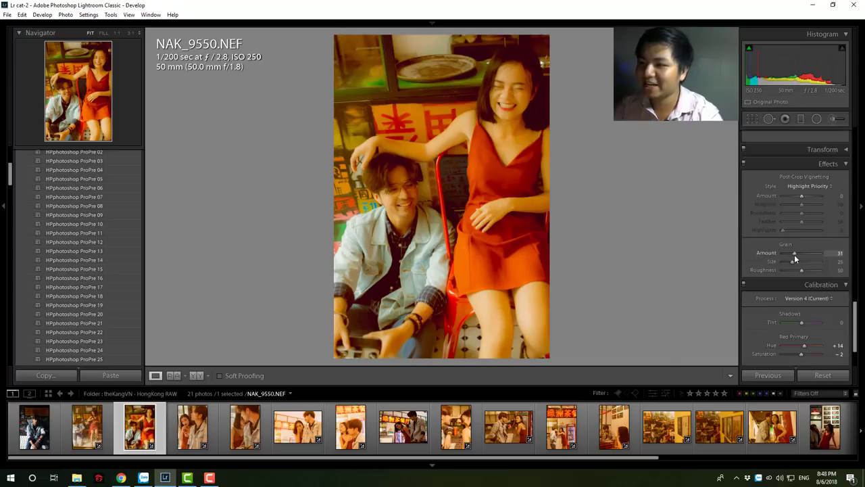
Step: At 1:1 on the man's face, set Grain Roughness 100 and Amount 18
left_click(409, 192)
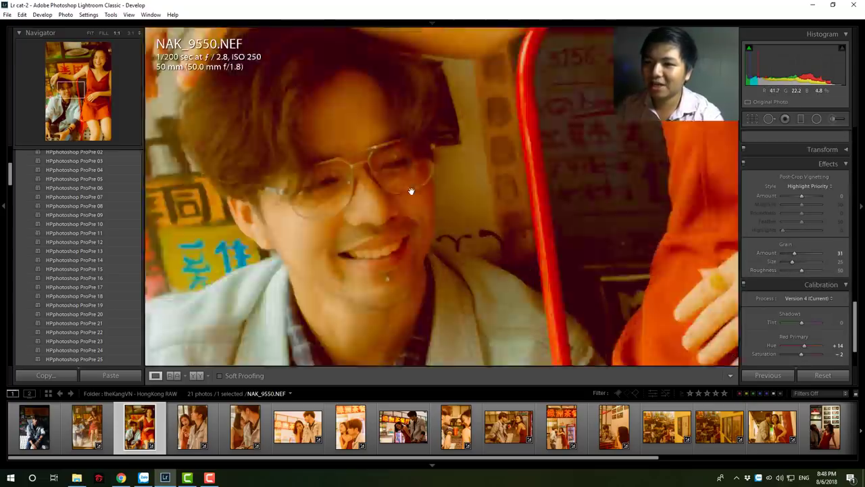
left_click_drag(424, 196, 556, 251)
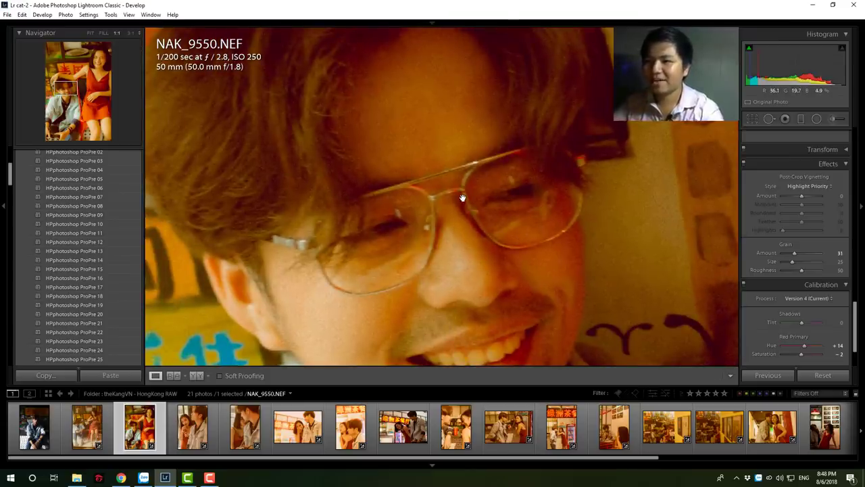
left_click(818, 270)
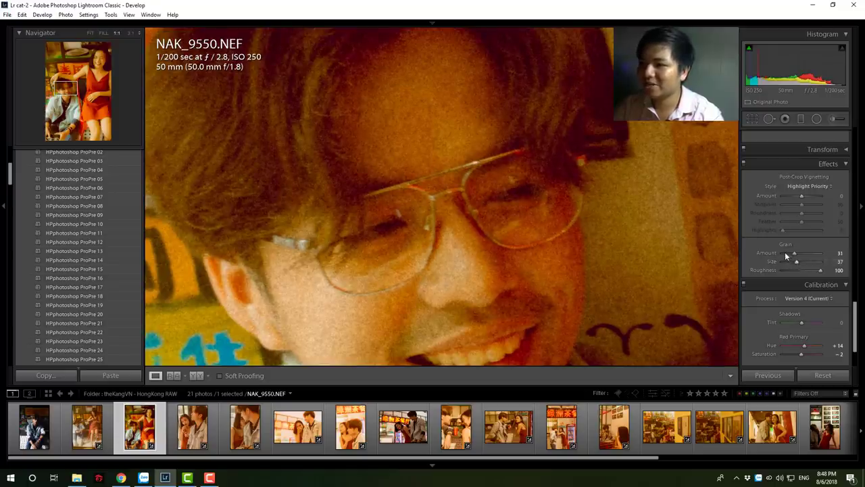
left_click_drag(787, 254, 790, 253)
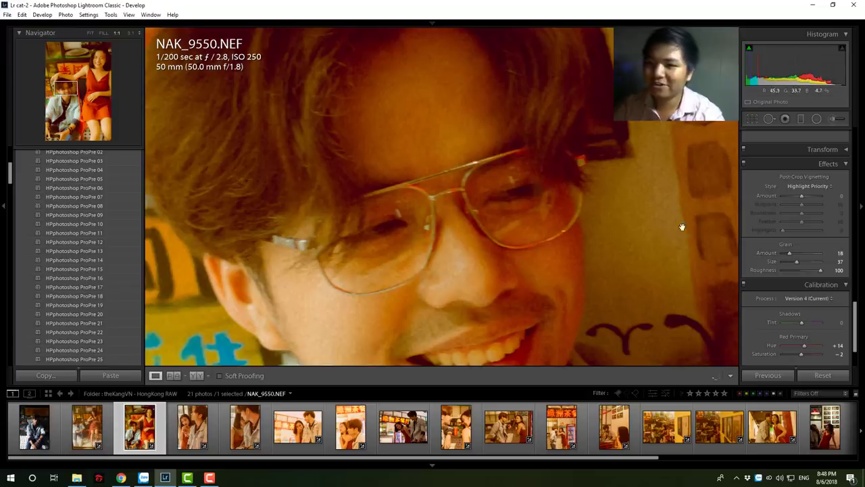
left_click(547, 174)
Step: Lift Shadows to +14 and cool Temp to 5310 in the Basic panel
key("backslash")
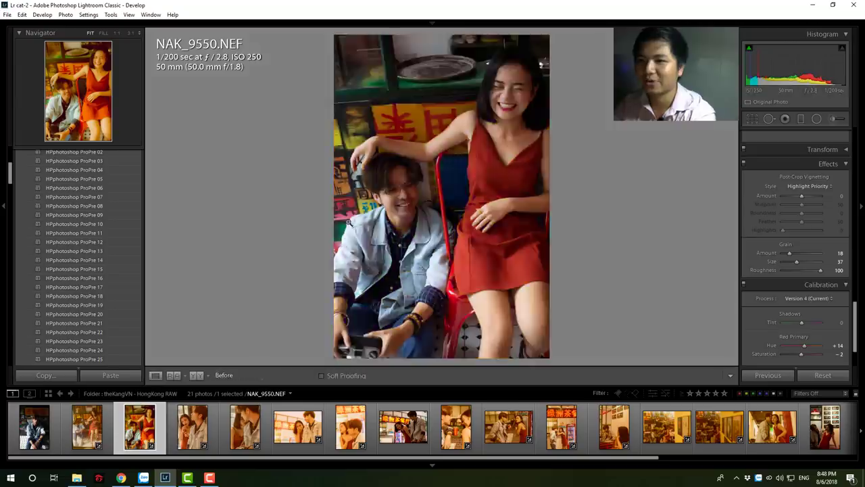
key("backslash")
key("backslash")
key("backslash")
key("backslash")
key("backslash")
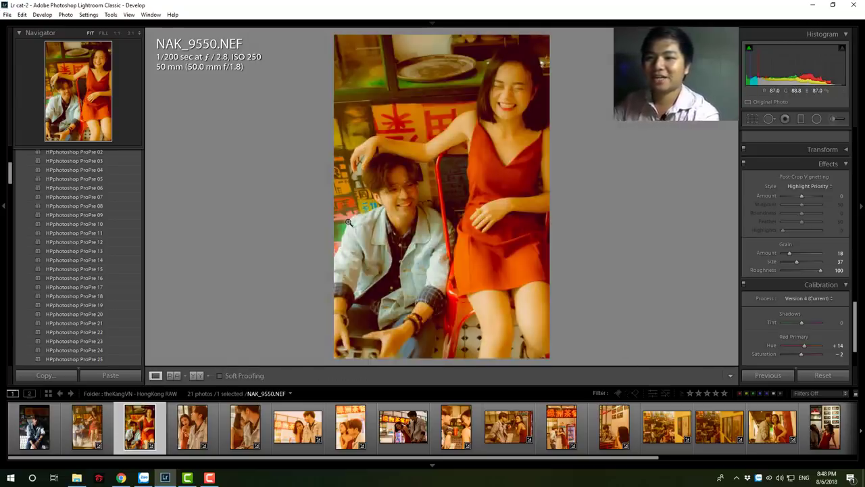
scroll(755, 251, "up", 3)
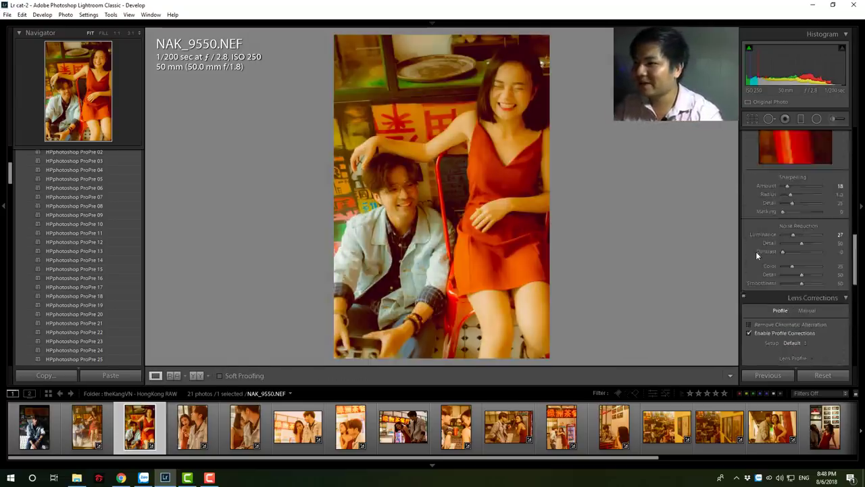
scroll(756, 252, "up", 3)
scroll(756, 251, "up", 4)
scroll(756, 251, "up", 3)
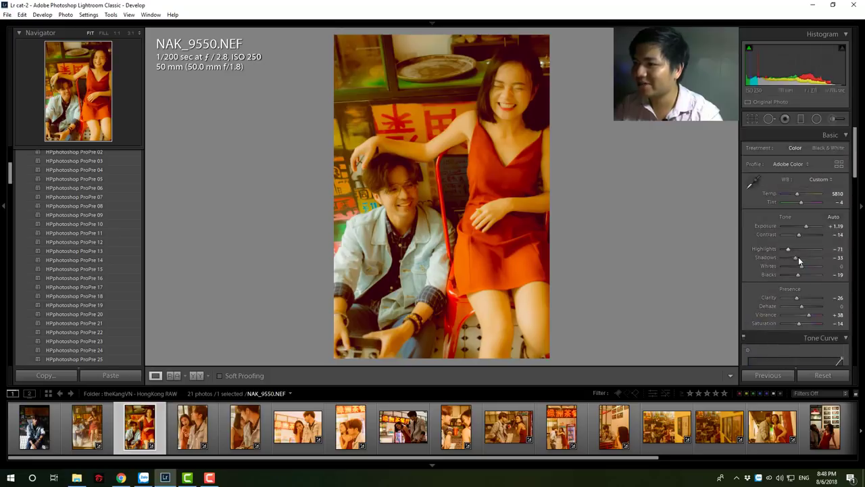
left_click_drag(798, 257, 804, 261)
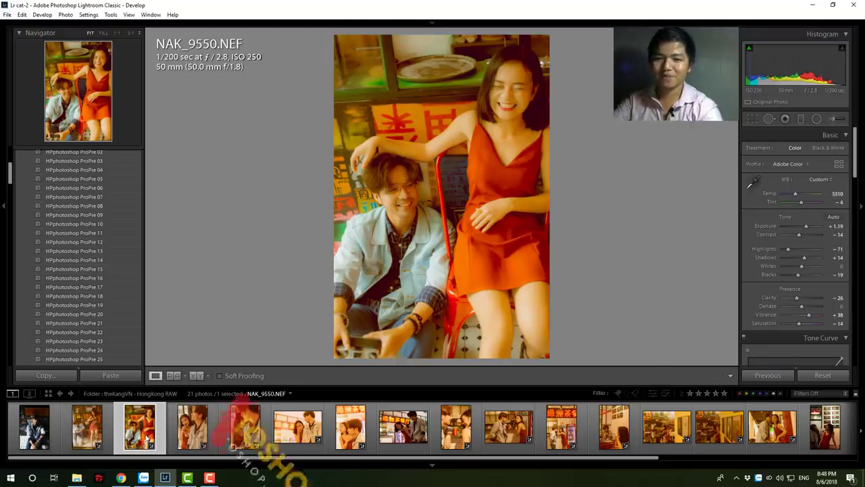
Step: Compare Before/After, then briefly view NAK_9540.NEF and return to NAK_9550.NEF
key("backslash")
key("backslash")
key("backslash")
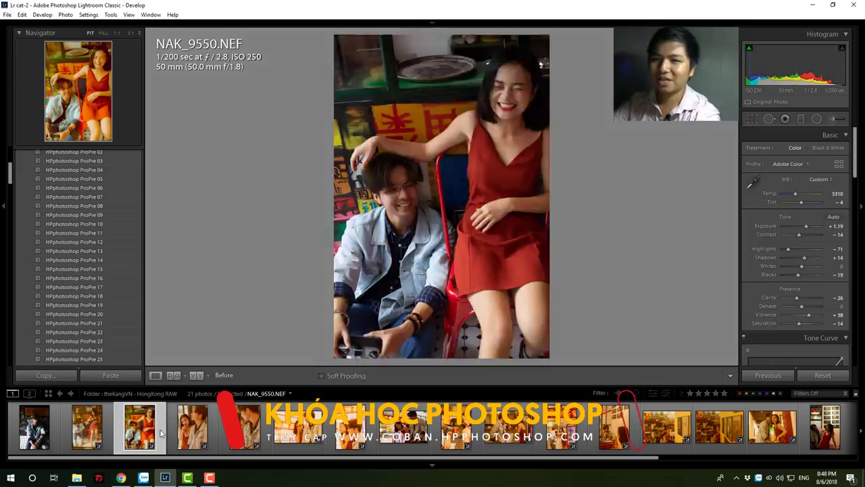
key("backslash")
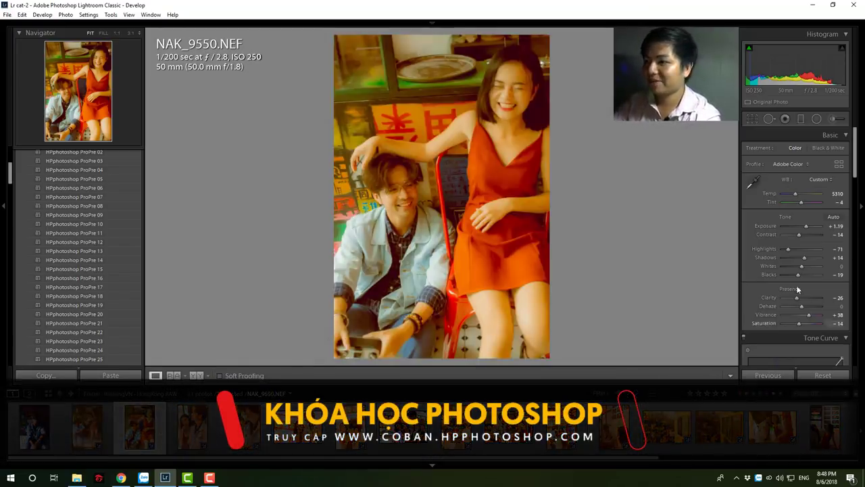
scroll(797, 297, "down", 5)
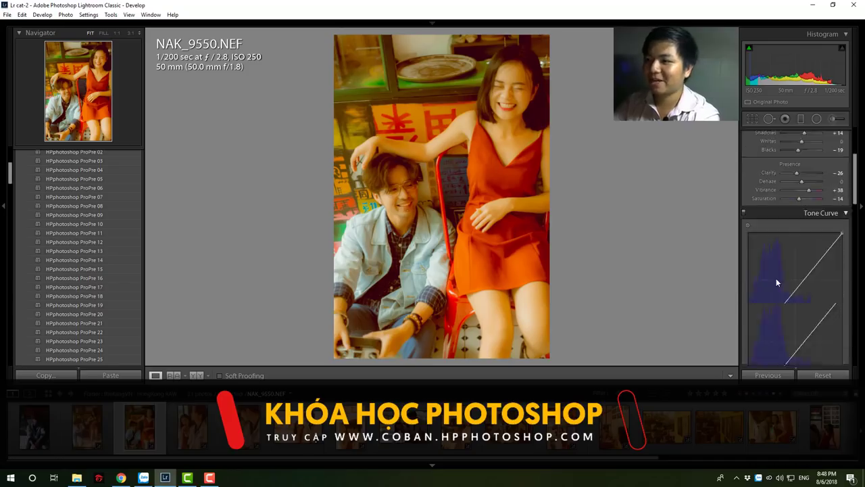
scroll(776, 277, "down", 10)
scroll(776, 272, "up", 5)
scroll(776, 272, "up", 2)
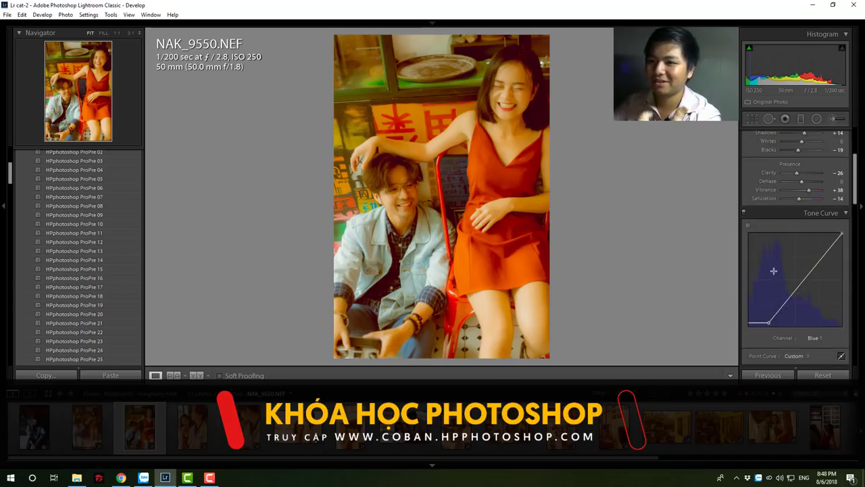
key("Left")
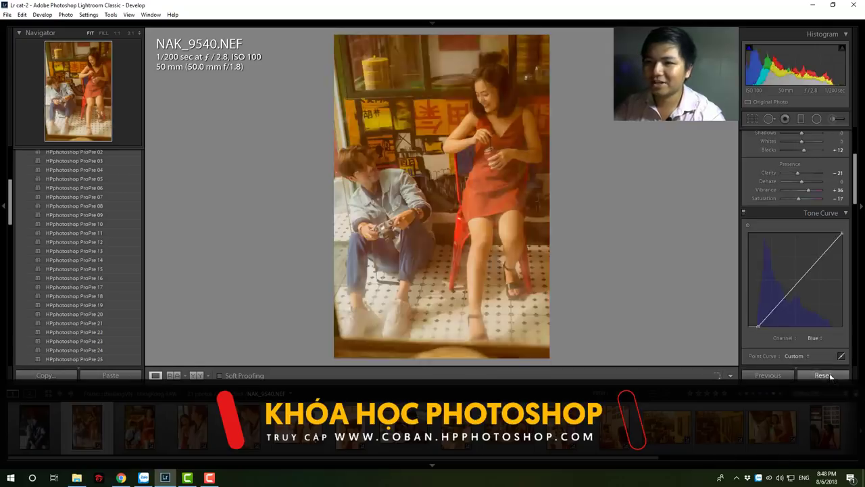
key("Right")
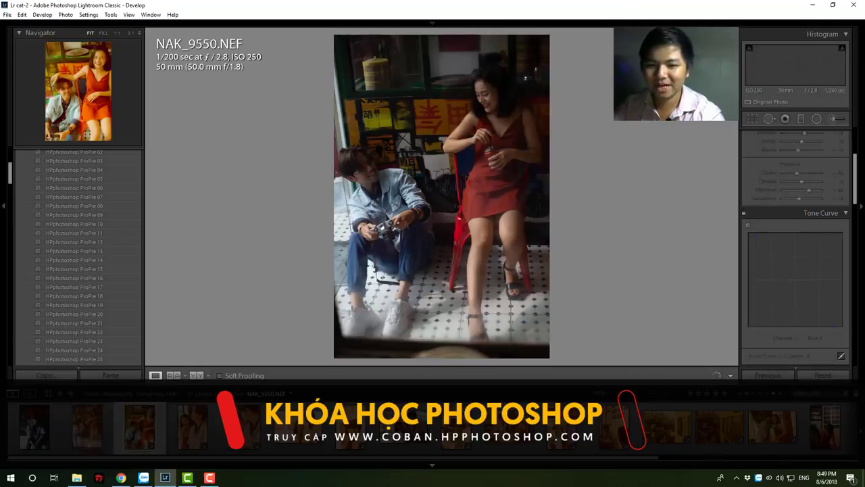
Step: Synchronize the retro grade from NAK_9550.NEF onto NAK_9540.NEF
left_click(87, 426, "ctrl")
left_click(771, 376)
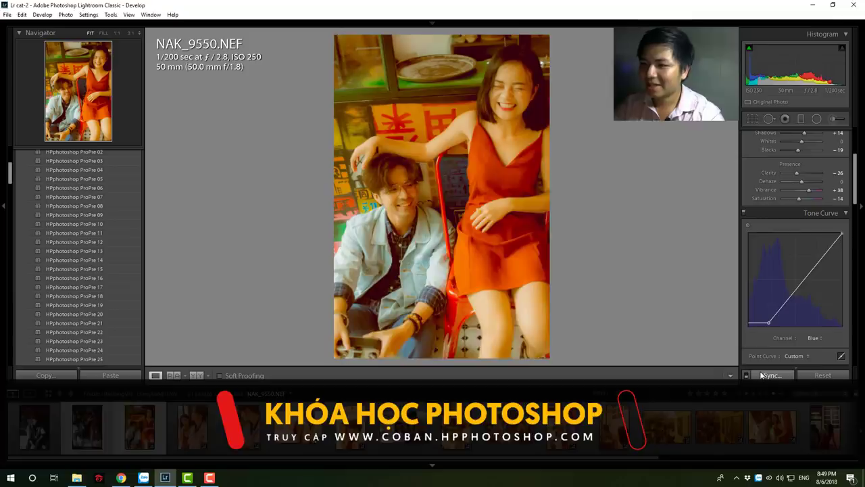
left_click(663, 366)
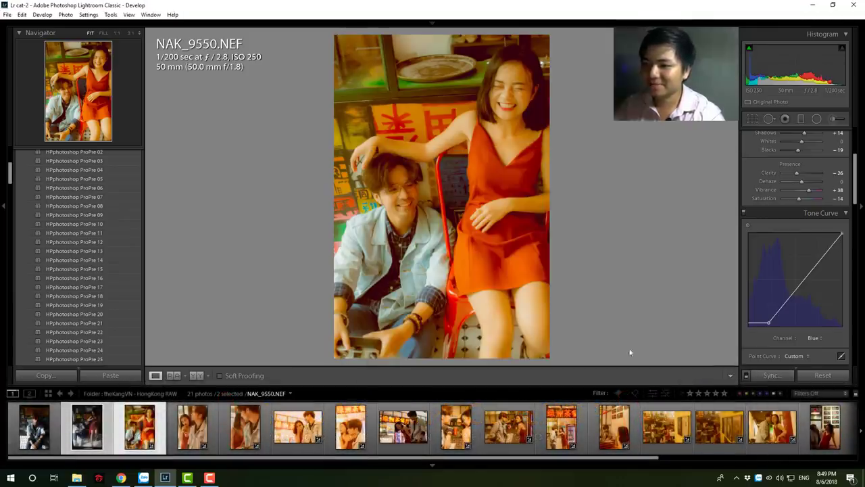
Step: Raise NAK_9540.NEF's Exposure to +1.43, compare Before/After, then return to NAK_9550.NEF
left_click(87, 426)
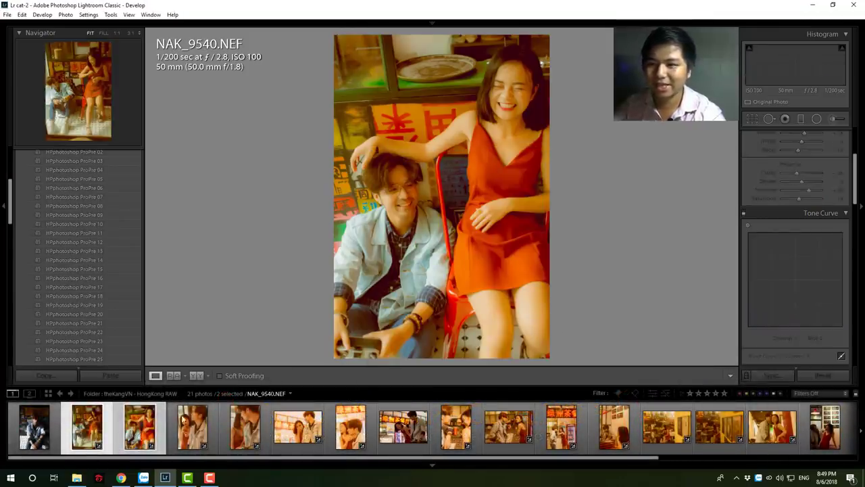
scroll(798, 233, "up", 3)
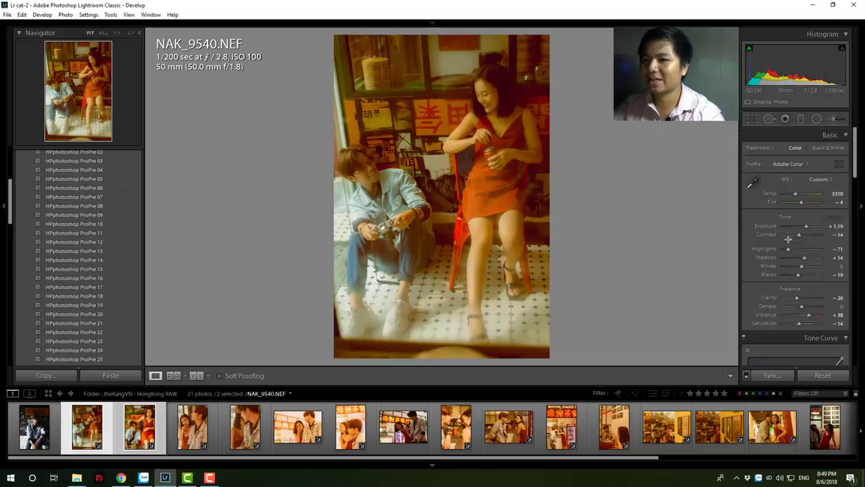
left_click_drag(811, 226, 806, 226)
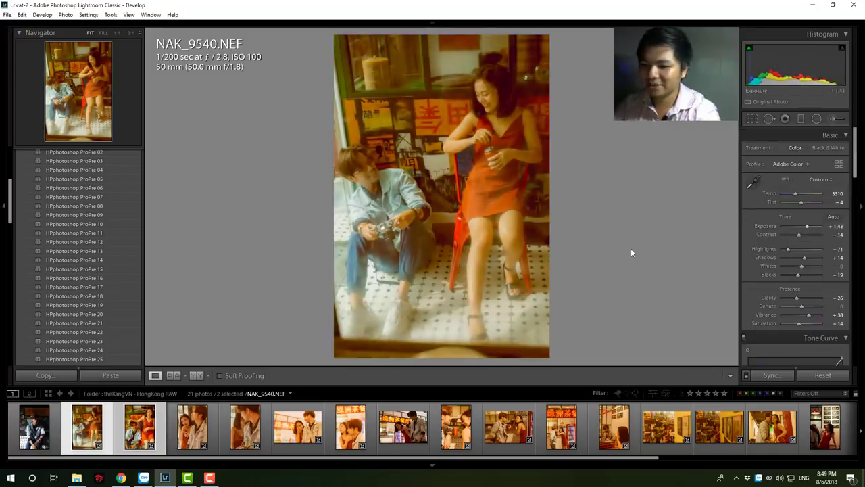
key("backslash")
key("backslash")
key("backslash")
key("backslash")
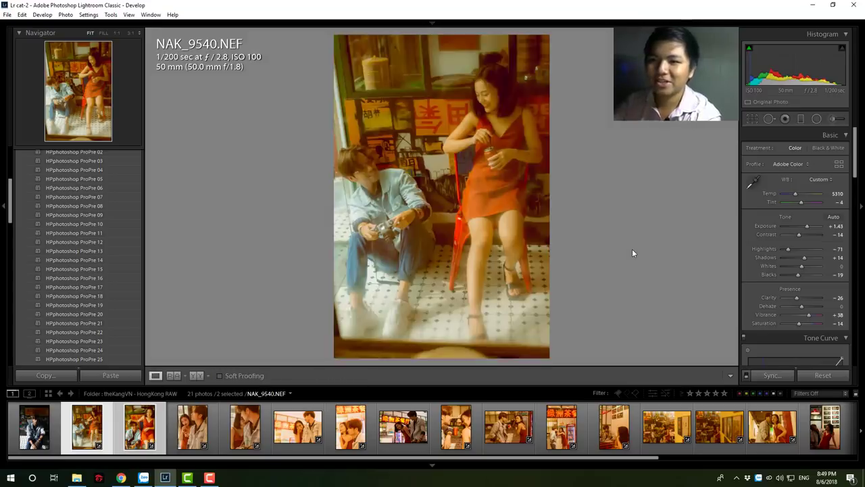
key("backslash")
key("backslash")
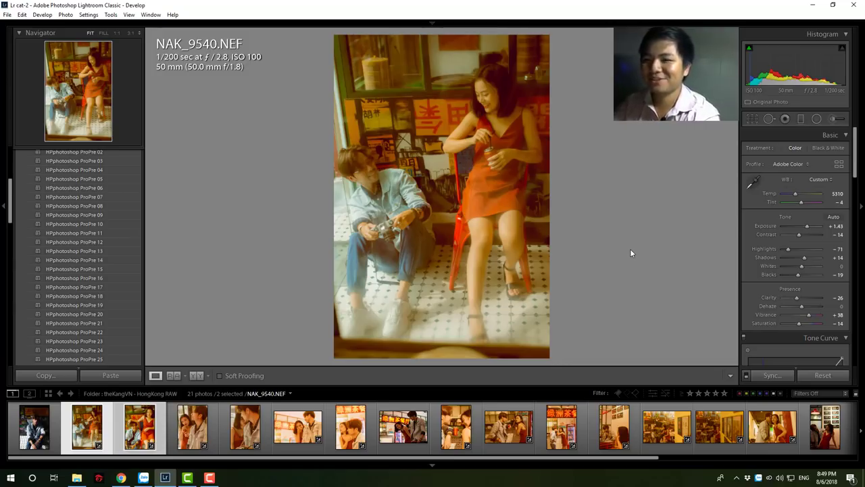
key("Right")
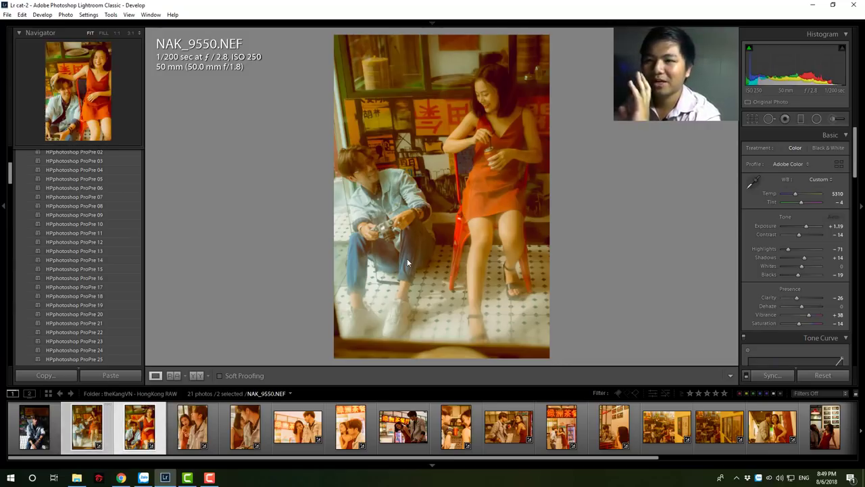